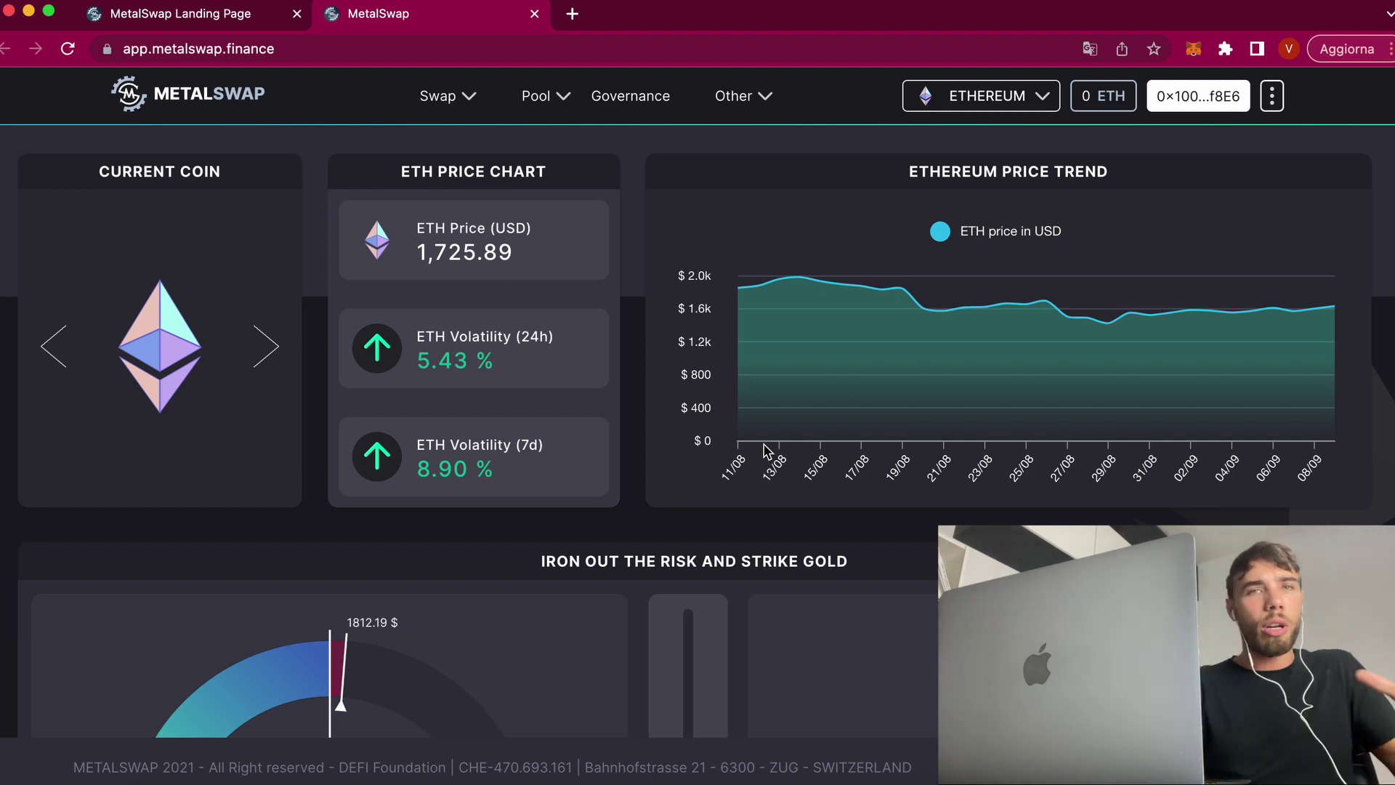
Show the Wrapped Bitcoin price data as the current coin, and switch back to Ethereum
{"action": "scroll", "coordinate": [790, 402], "scroll_direction": "down", "scroll_amount": 10}
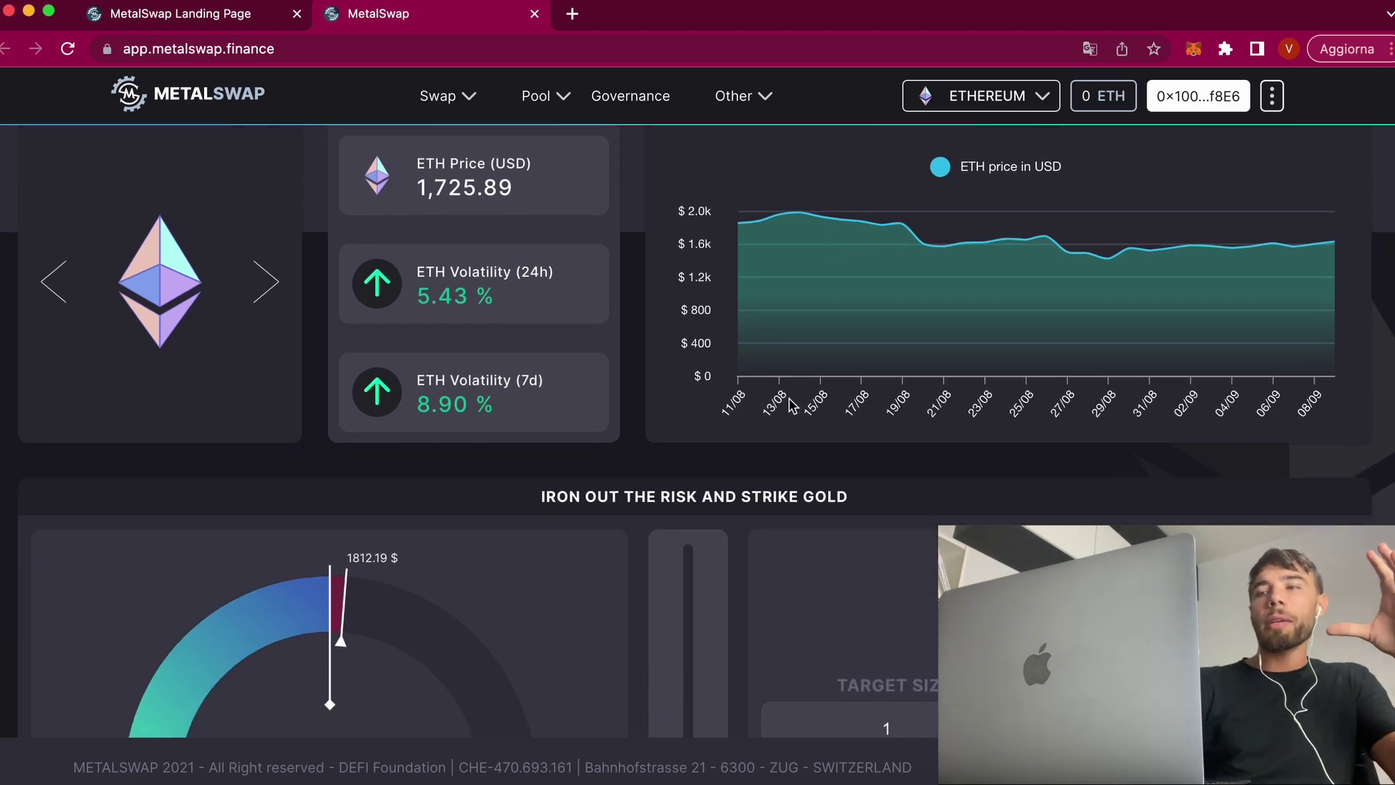
{"action": "scroll", "coordinate": [792, 405], "scroll_direction": "up", "scroll_amount": 10}
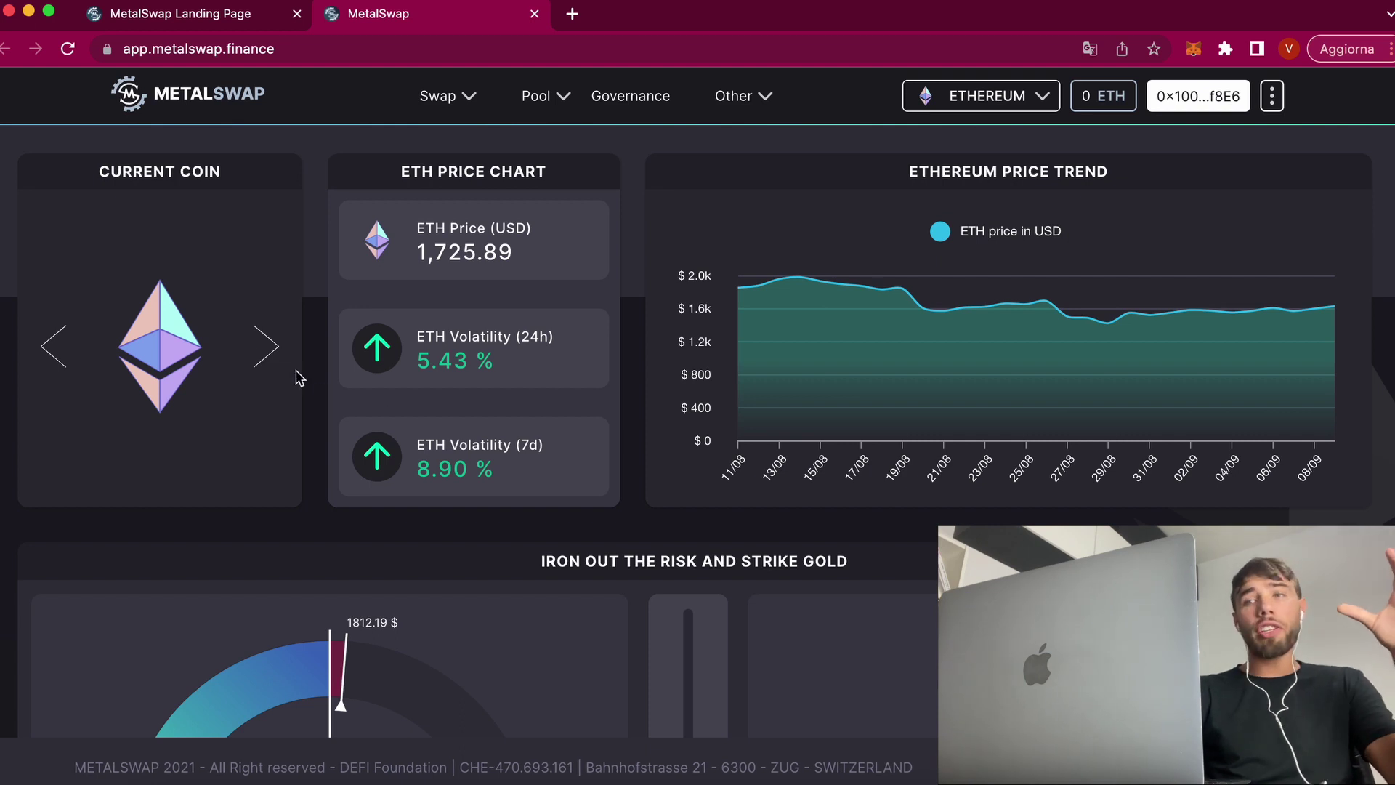
{"action": "left_click", "coordinate": [266, 351]}
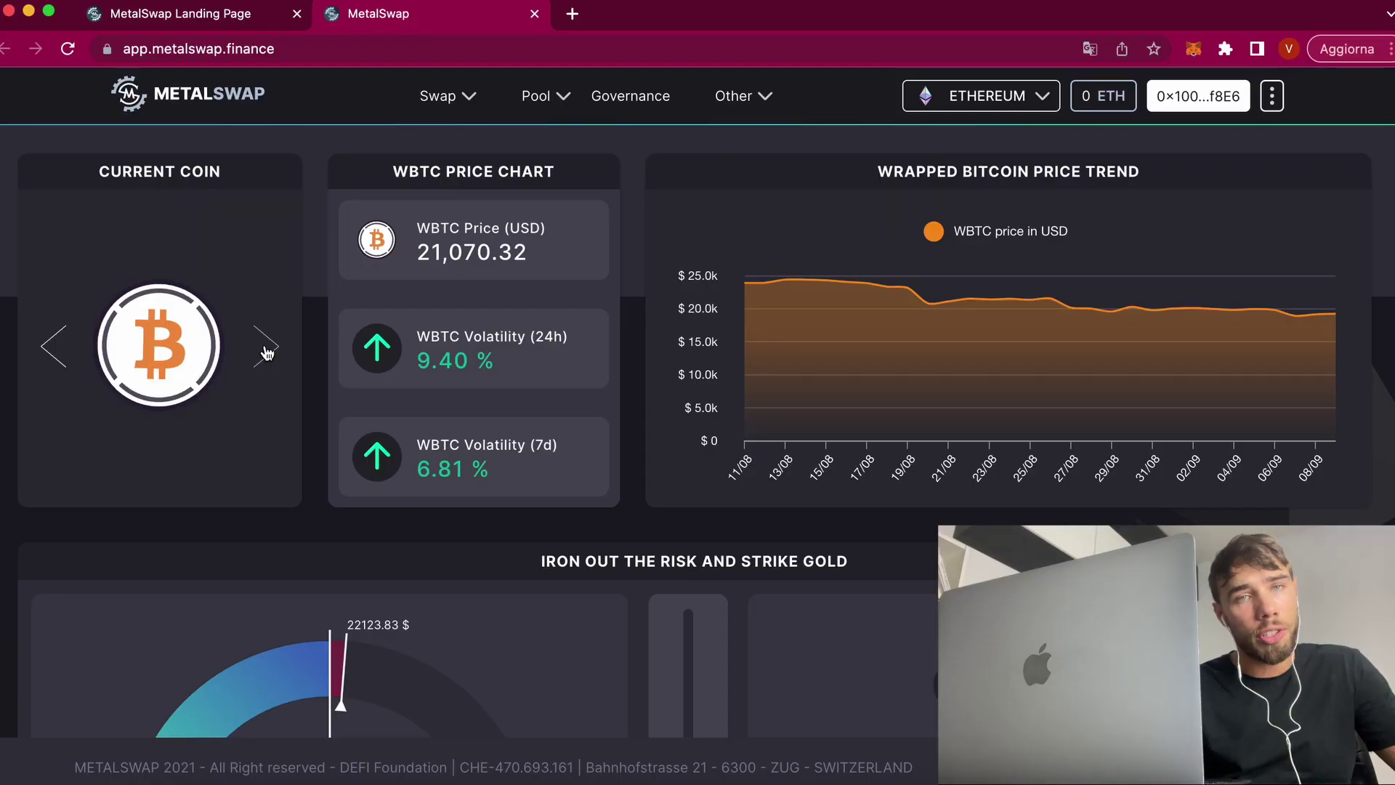
{"action": "left_click", "coordinate": [266, 349]}
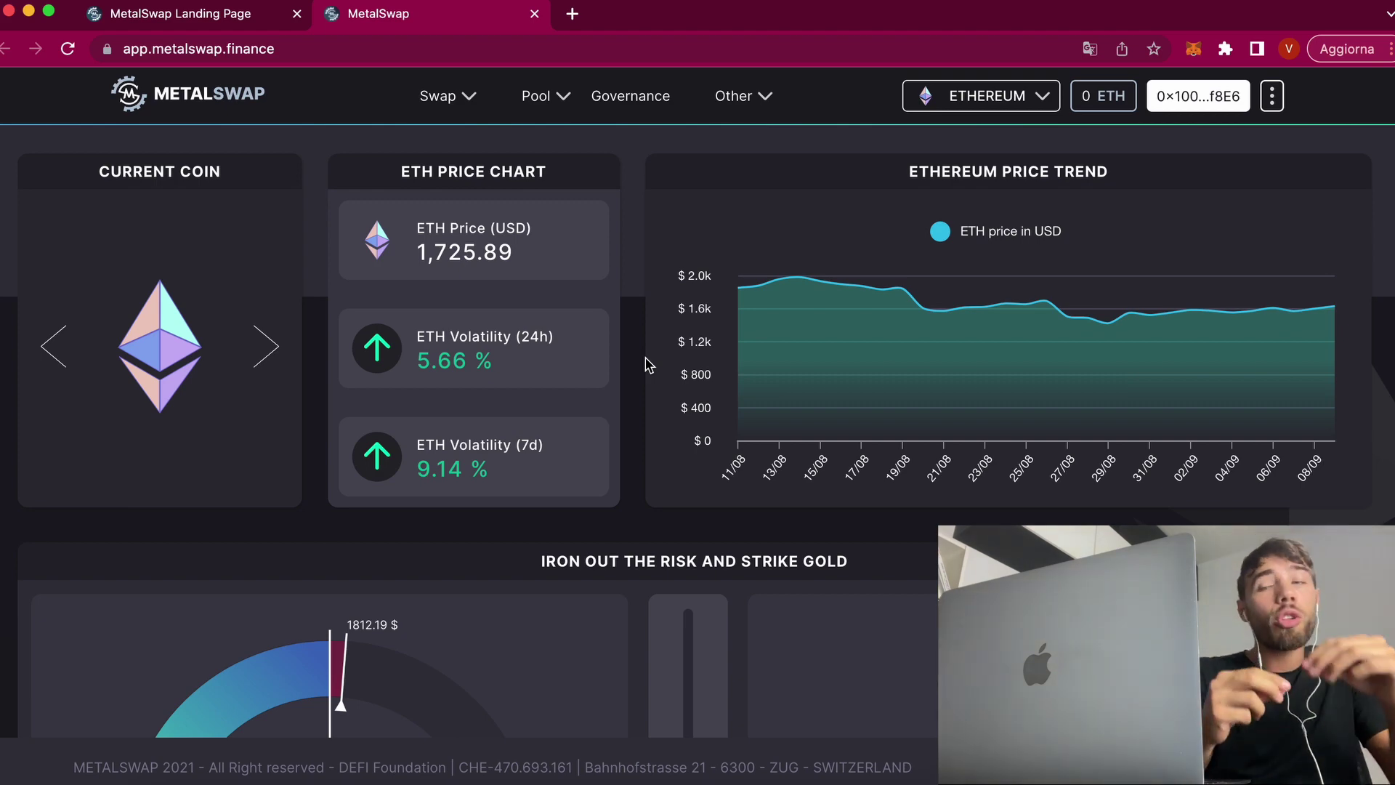
Set the target size of the ETH swap to 10
{"action": "scroll", "coordinate": [648, 364], "scroll_direction": "down", "scroll_amount": 6}
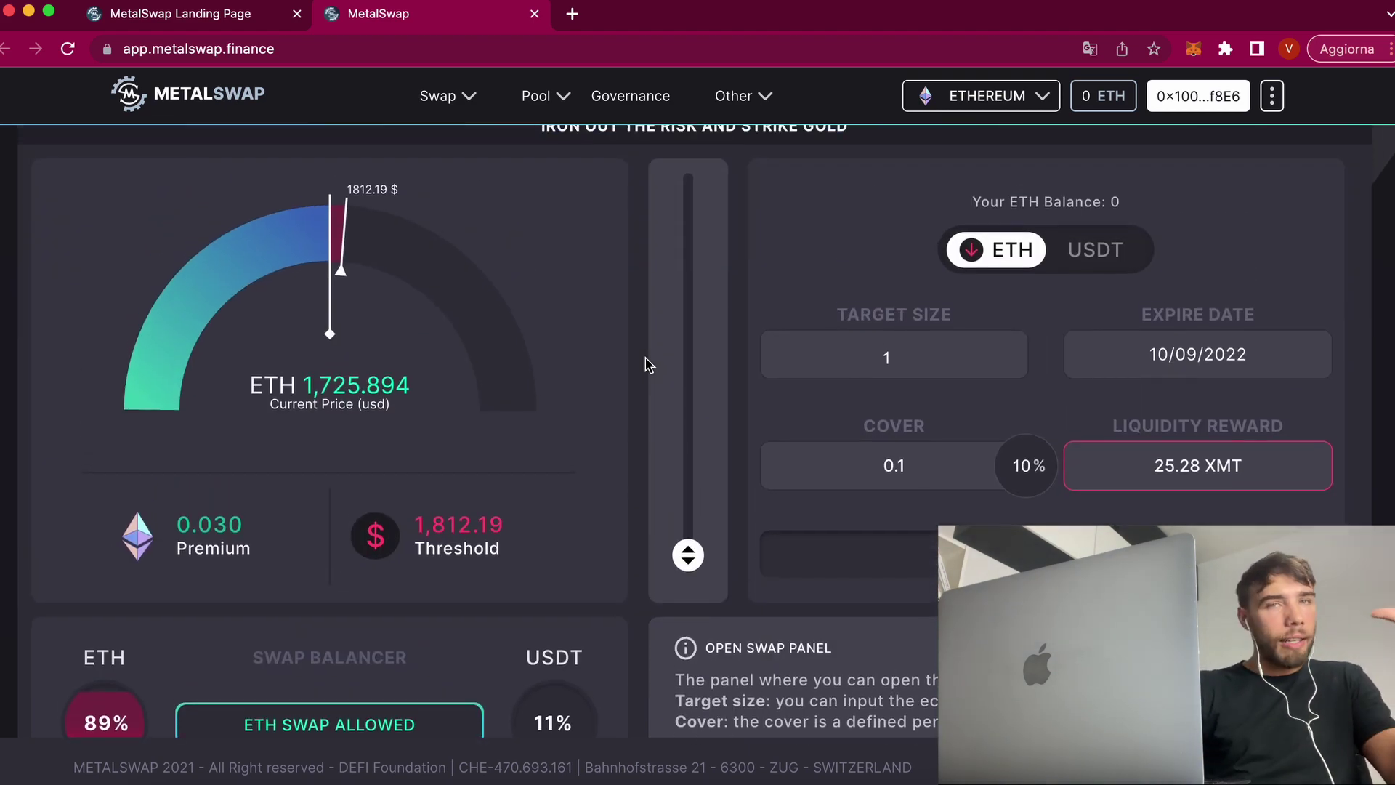
{"action": "scroll", "coordinate": [649, 364], "scroll_direction": "up", "scroll_amount": 1}
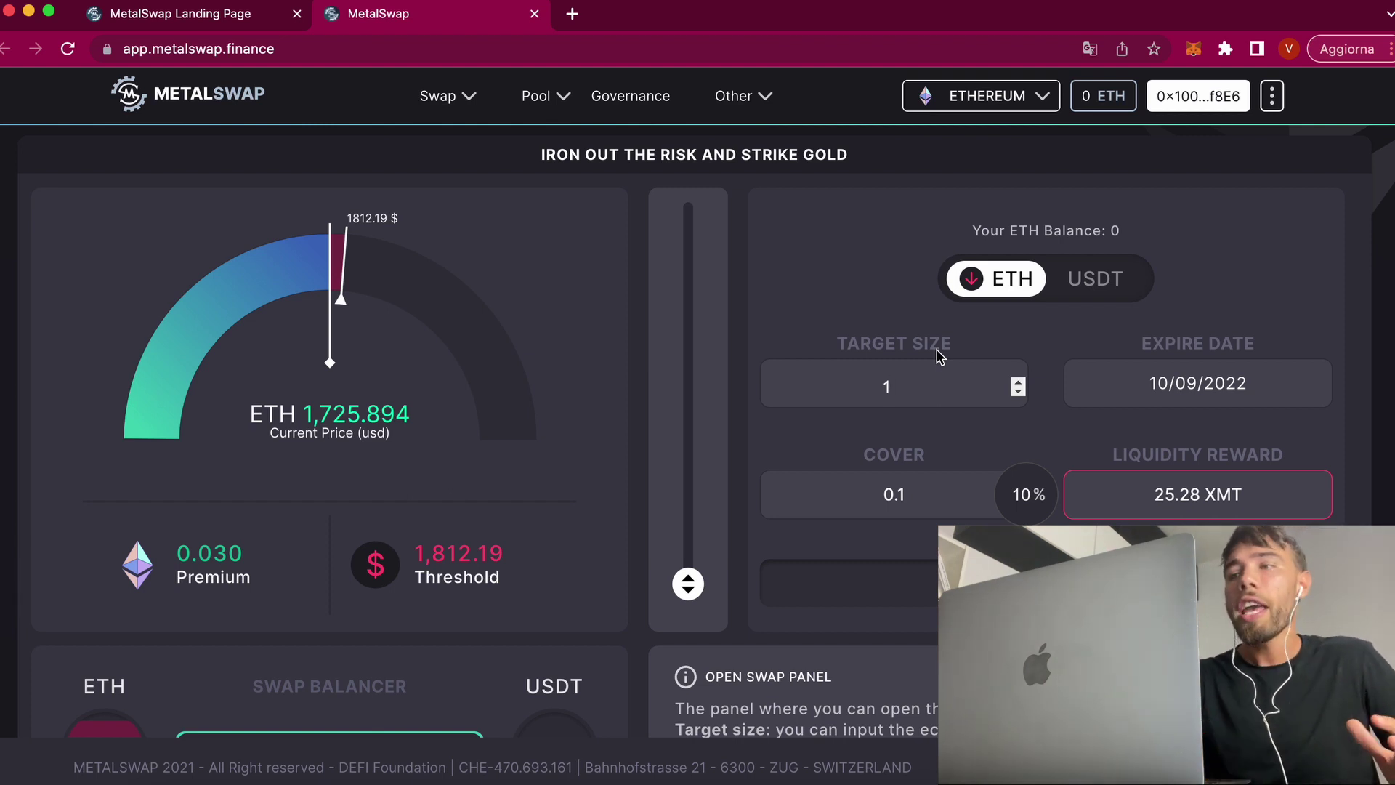
{"action": "key", "text": "BackSpace"}
{"action": "type", "text": "10"}
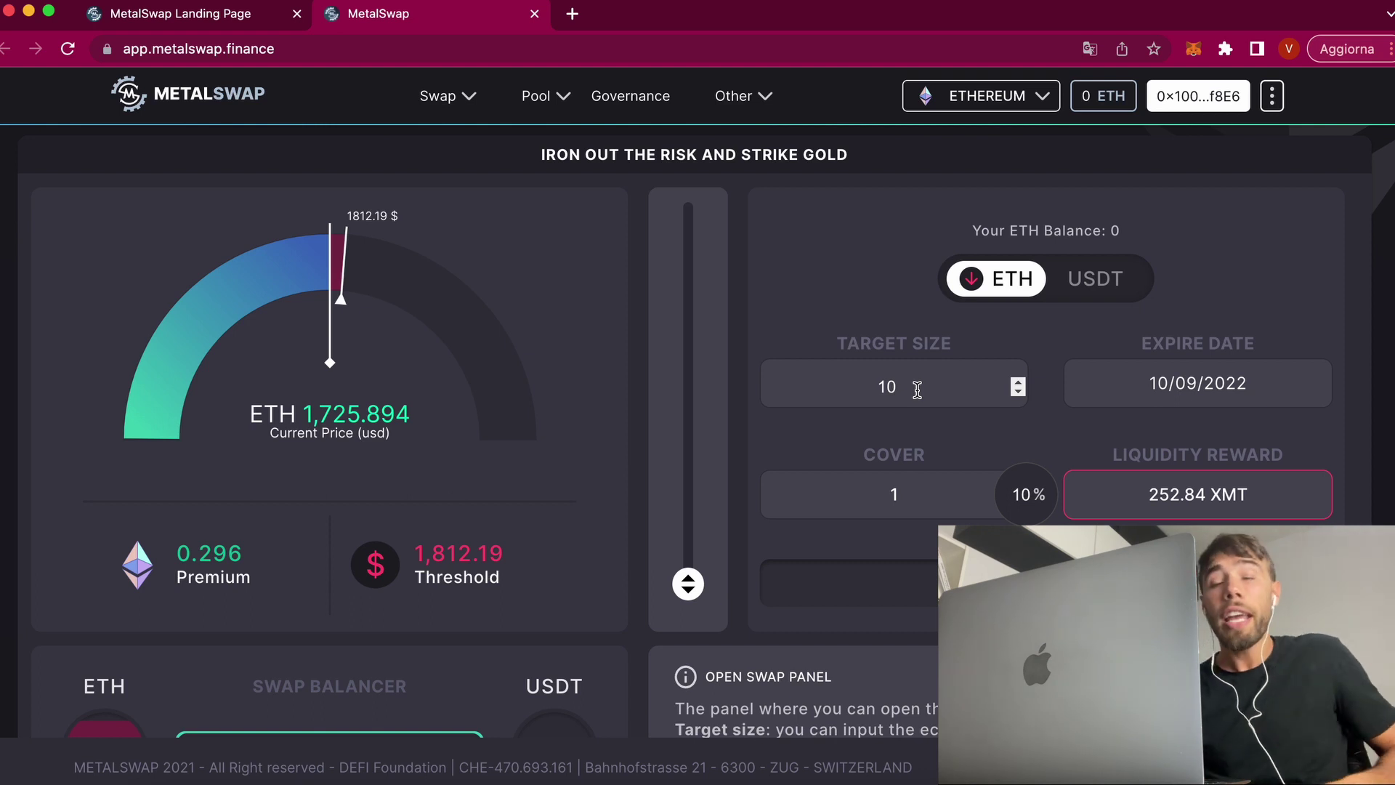
Raise the swap's cover to 42% and on to 53%, and return it to 10%
{"action": "left_click_drag", "start_coordinate": [691, 582], "coordinate": [697, 462]}
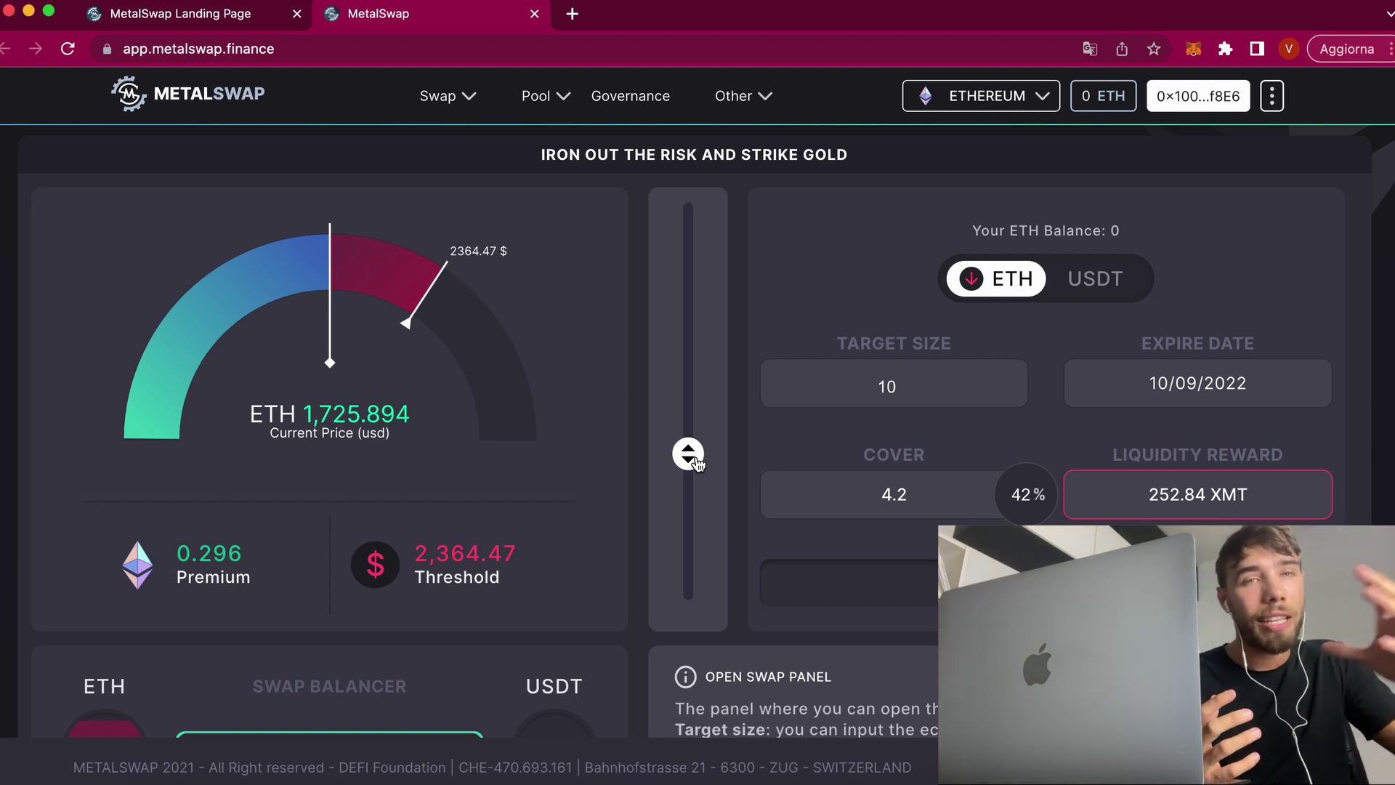
{"action": "mouse_move", "coordinate": [695, 462]}
{"action": "left_mouse_down"}
{"action": "mouse_move", "coordinate": [691, 527]}
{"action": "mouse_move", "coordinate": [696, 415]}
{"action": "left_mouse_up"}
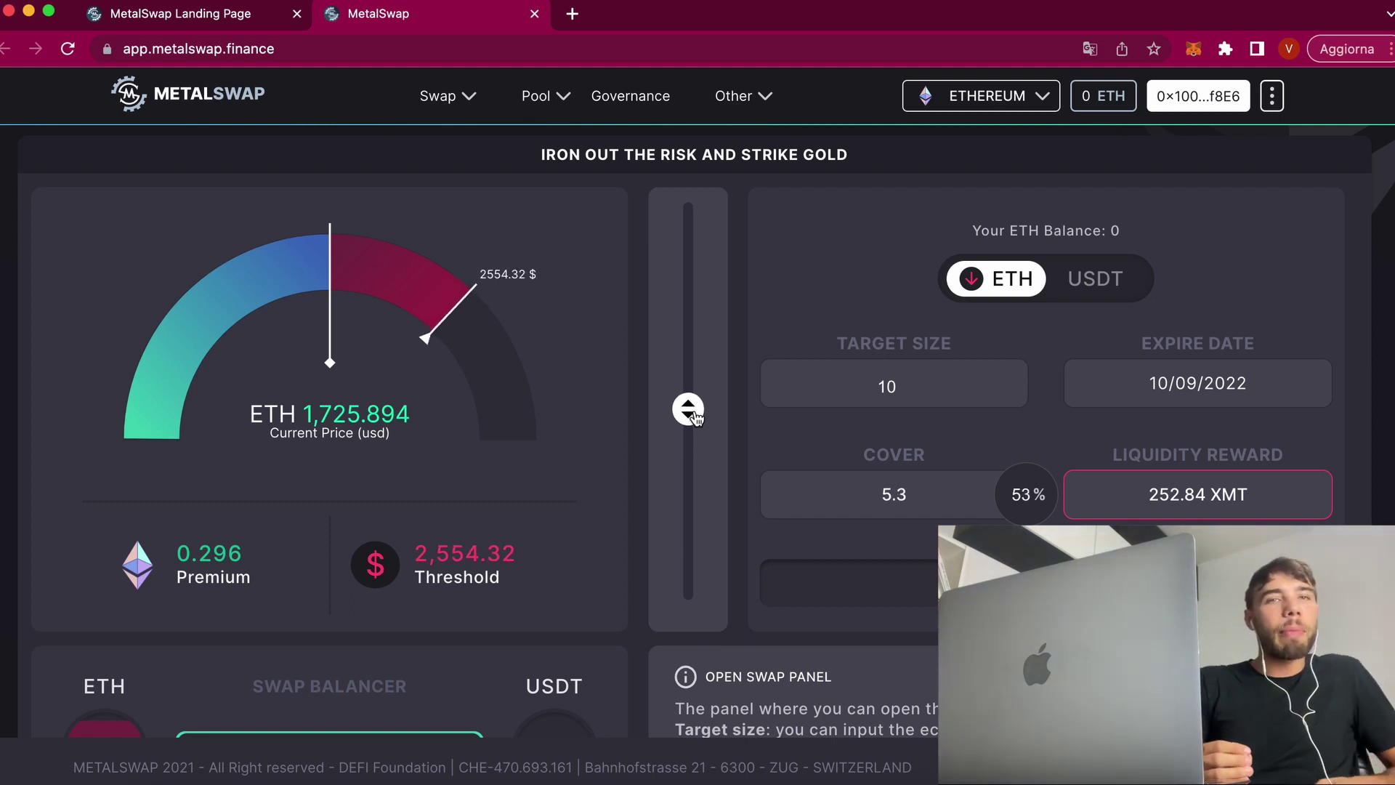
{"action": "mouse_move", "coordinate": [695, 415]}
{"action": "left_mouse_down"}
{"action": "mouse_move", "coordinate": [694, 365]}
{"action": "mouse_move", "coordinate": [695, 416]}
{"action": "left_mouse_up"}
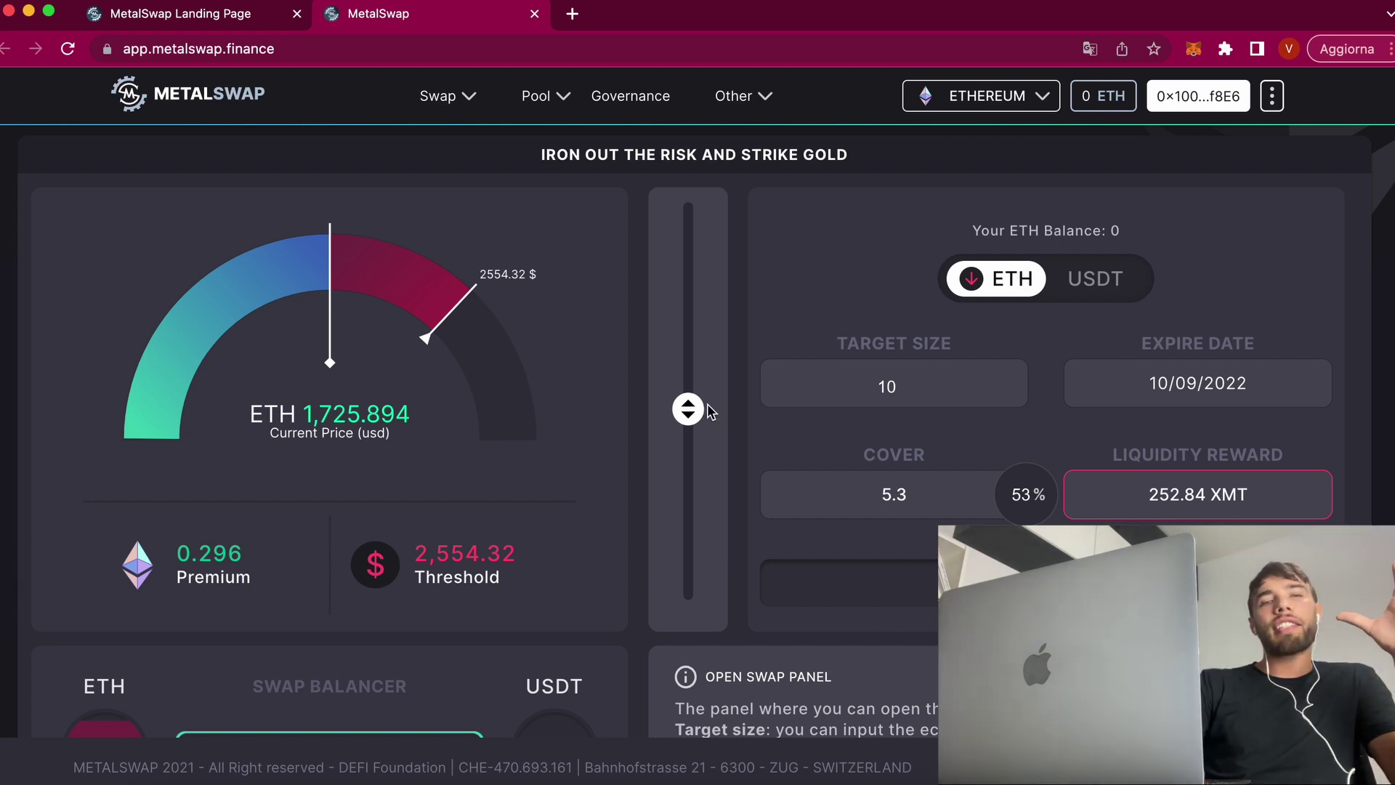
{"action": "left_click_drag", "start_coordinate": [708, 411], "coordinate": [700, 660]}
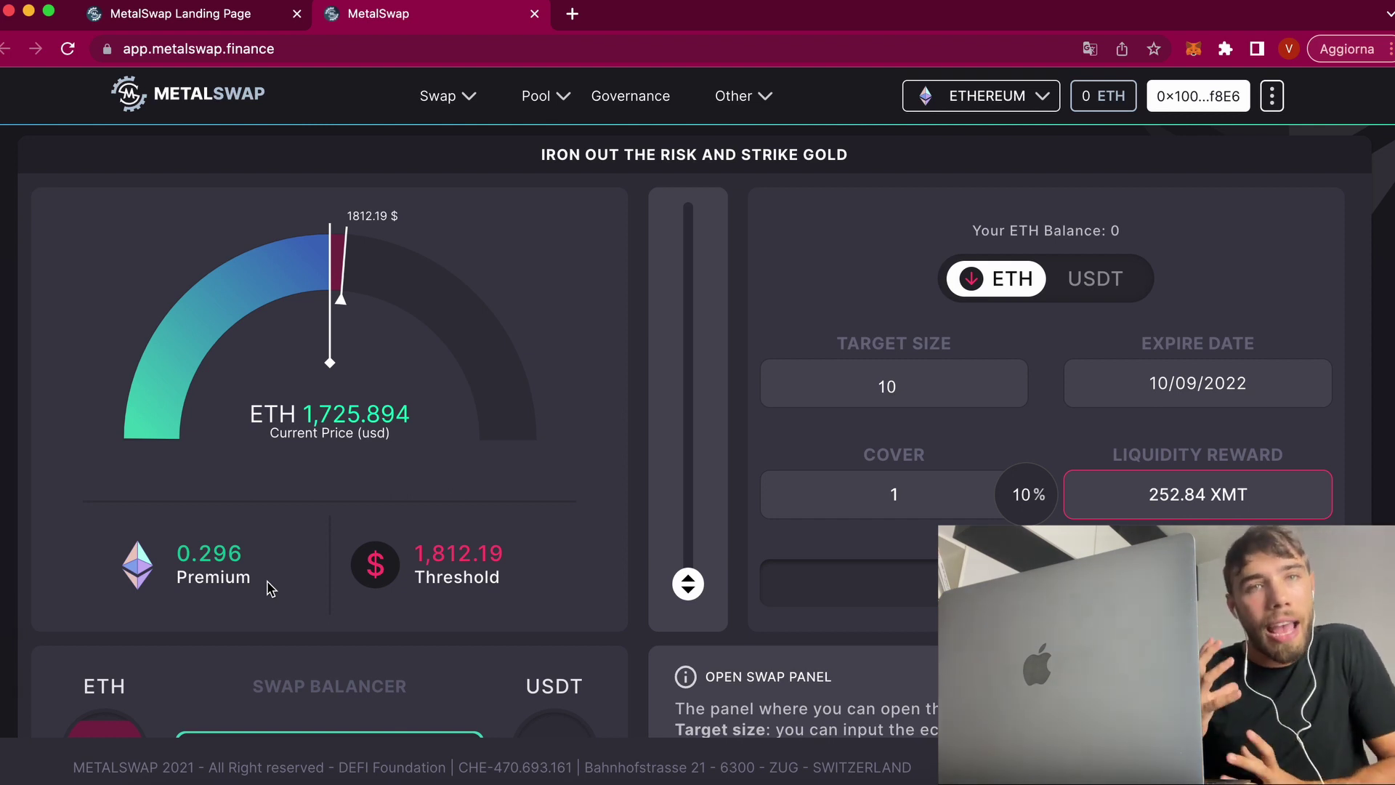
Highlight the premium amount for the 10 ETH swap, and clear the selection
{"action": "left_click_drag", "start_coordinate": [266, 587], "coordinate": [176, 552]}
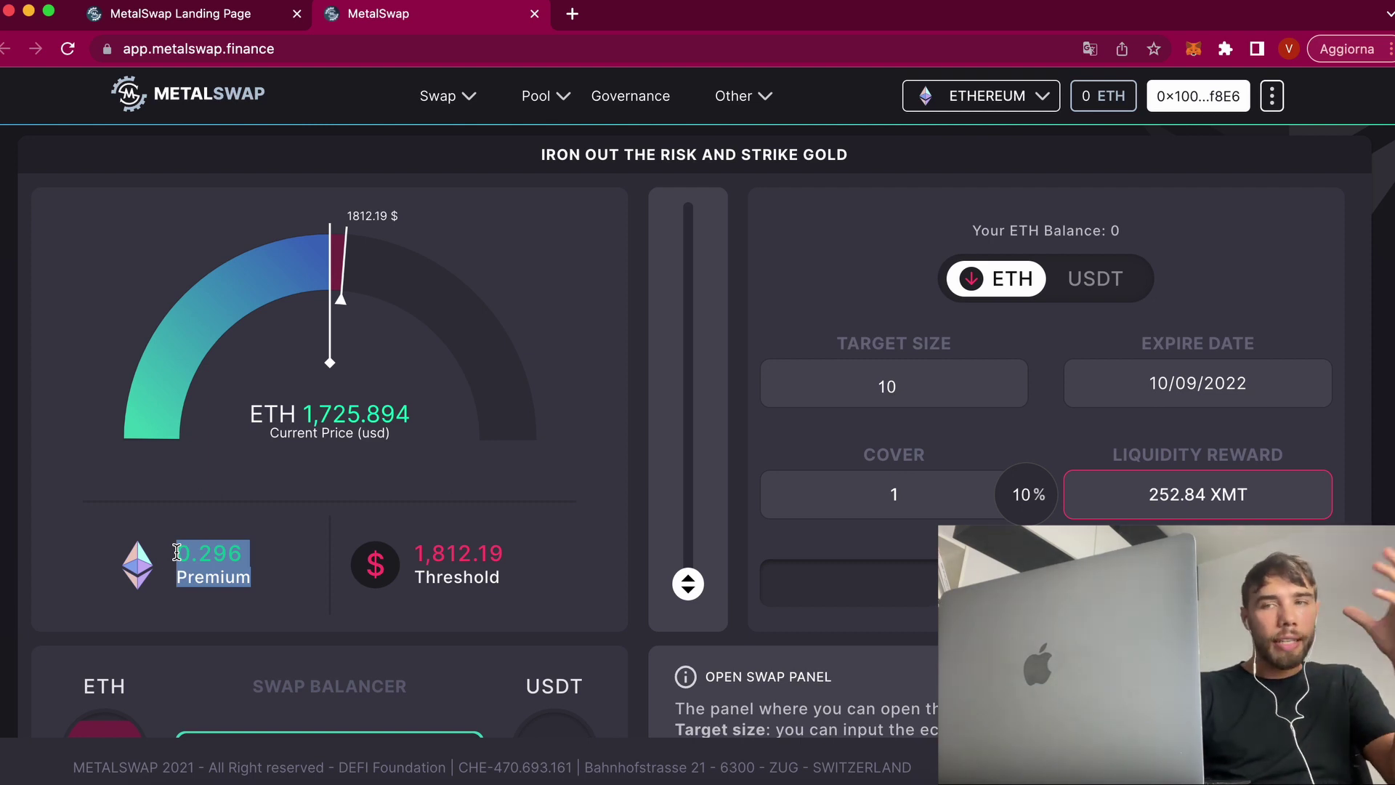
{"action": "left_click", "coordinate": [225, 561]}
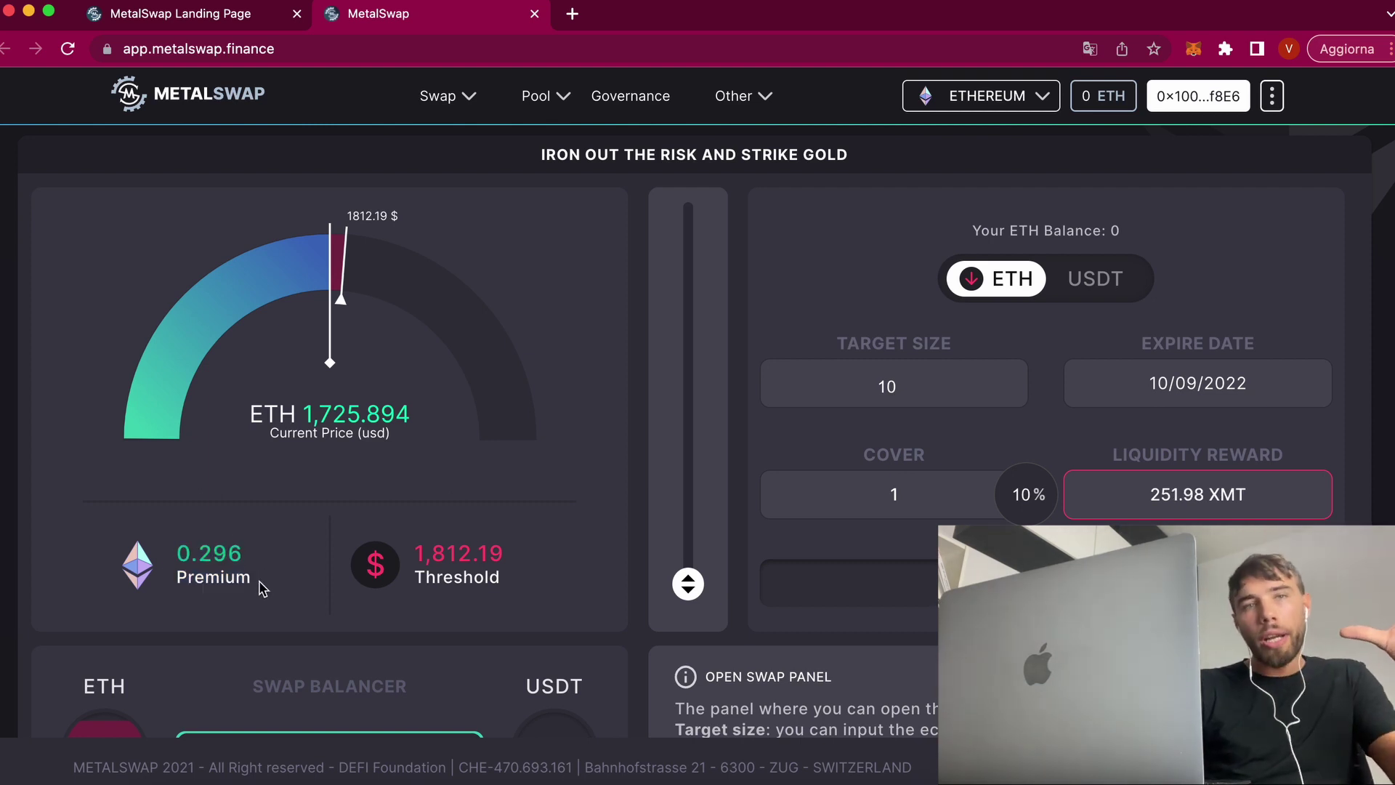
{"action": "left_click_drag", "start_coordinate": [261, 588], "coordinate": [175, 552]}
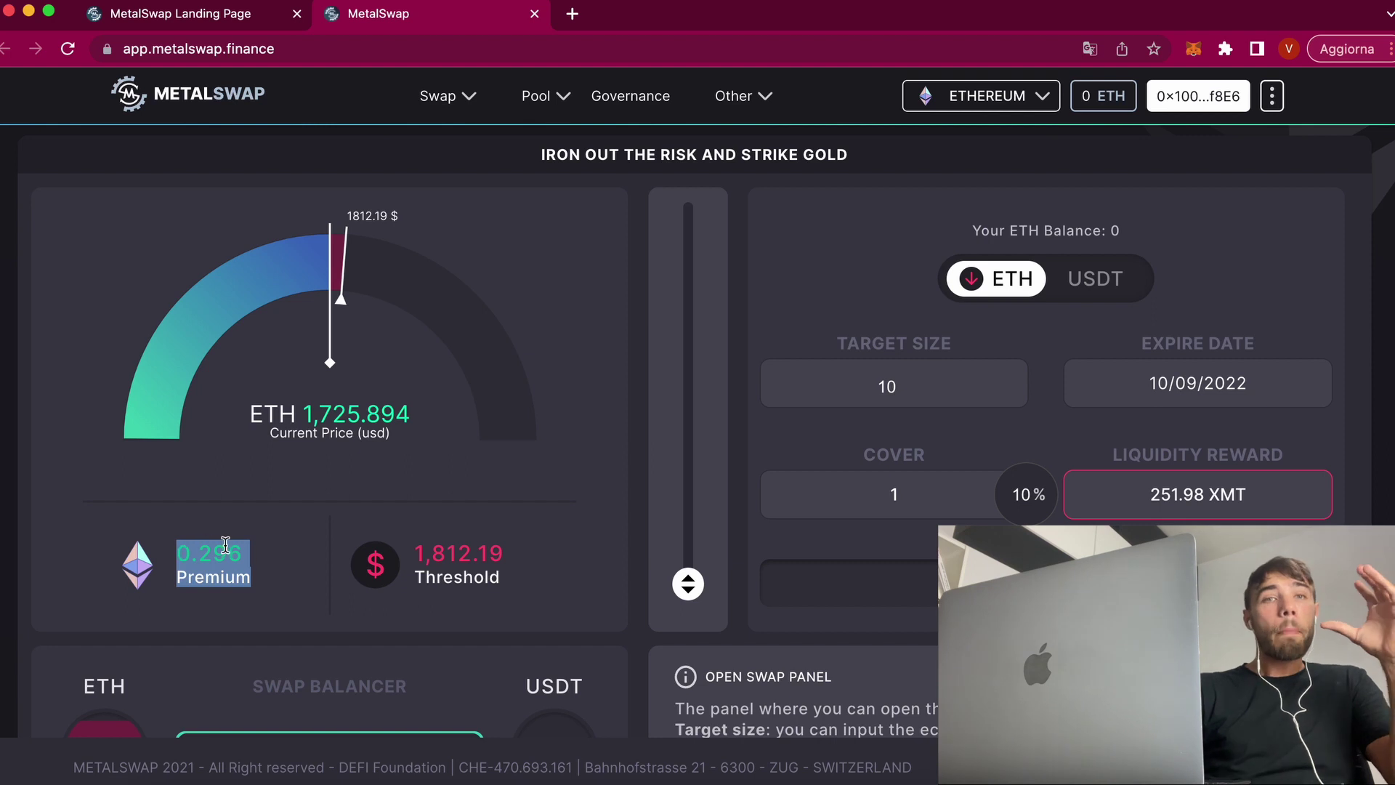
{"action": "left_click", "coordinate": [247, 558]}
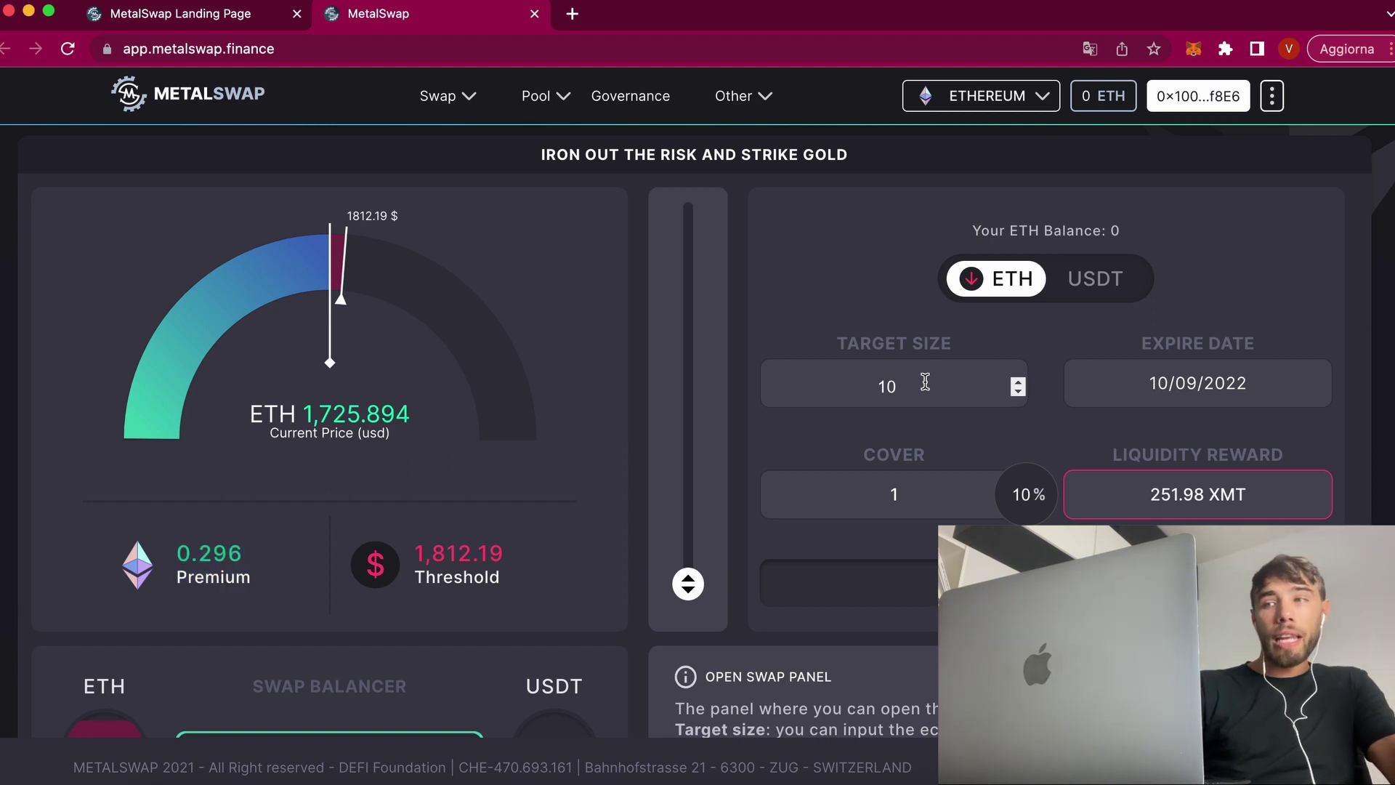
Examine the premium for a target size of 100 ETH, and set the target size back to 10
{"action": "left_click", "coordinate": [899, 385]}
{"action": "type", "text": "0"}
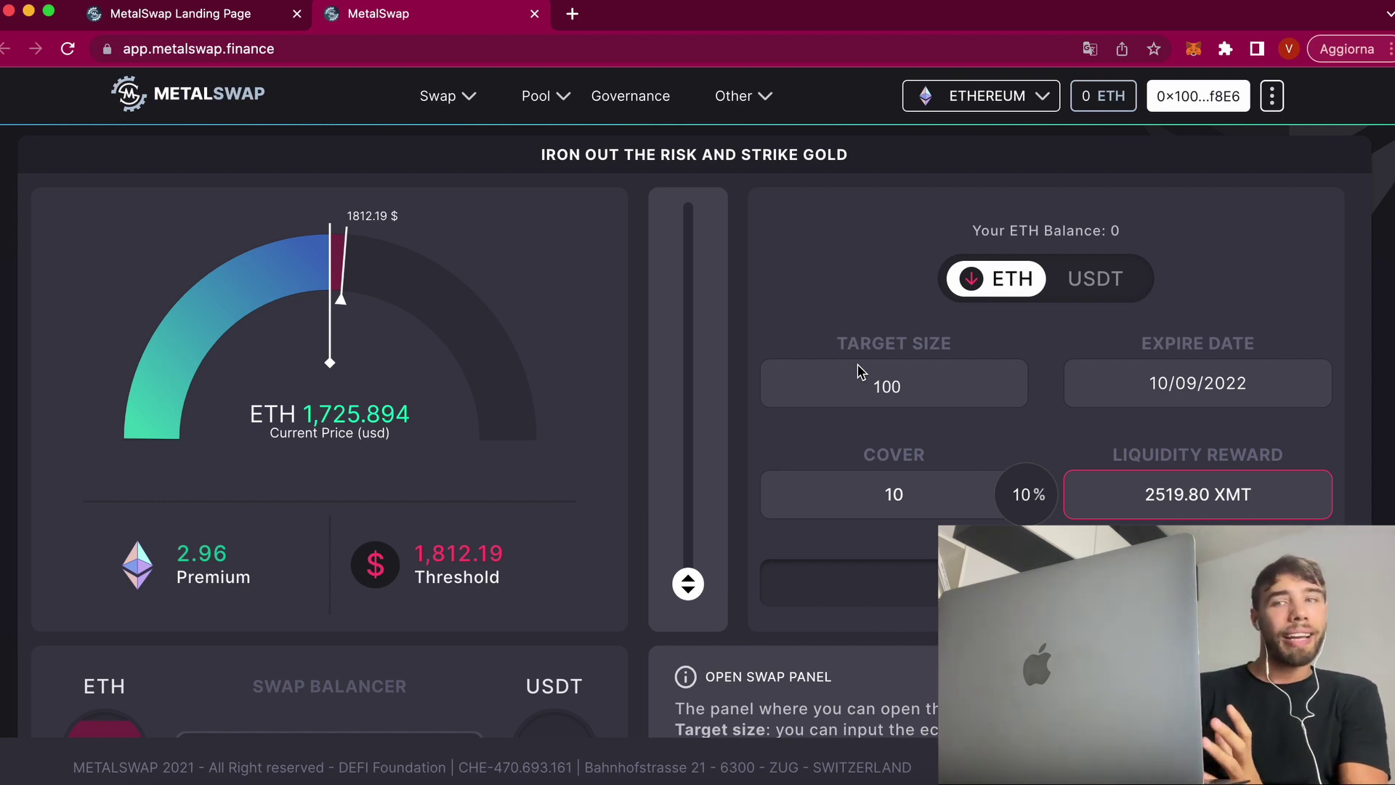
{"action": "triple_click", "coordinate": [242, 581]}
{"action": "left_click", "coordinate": [305, 600]}
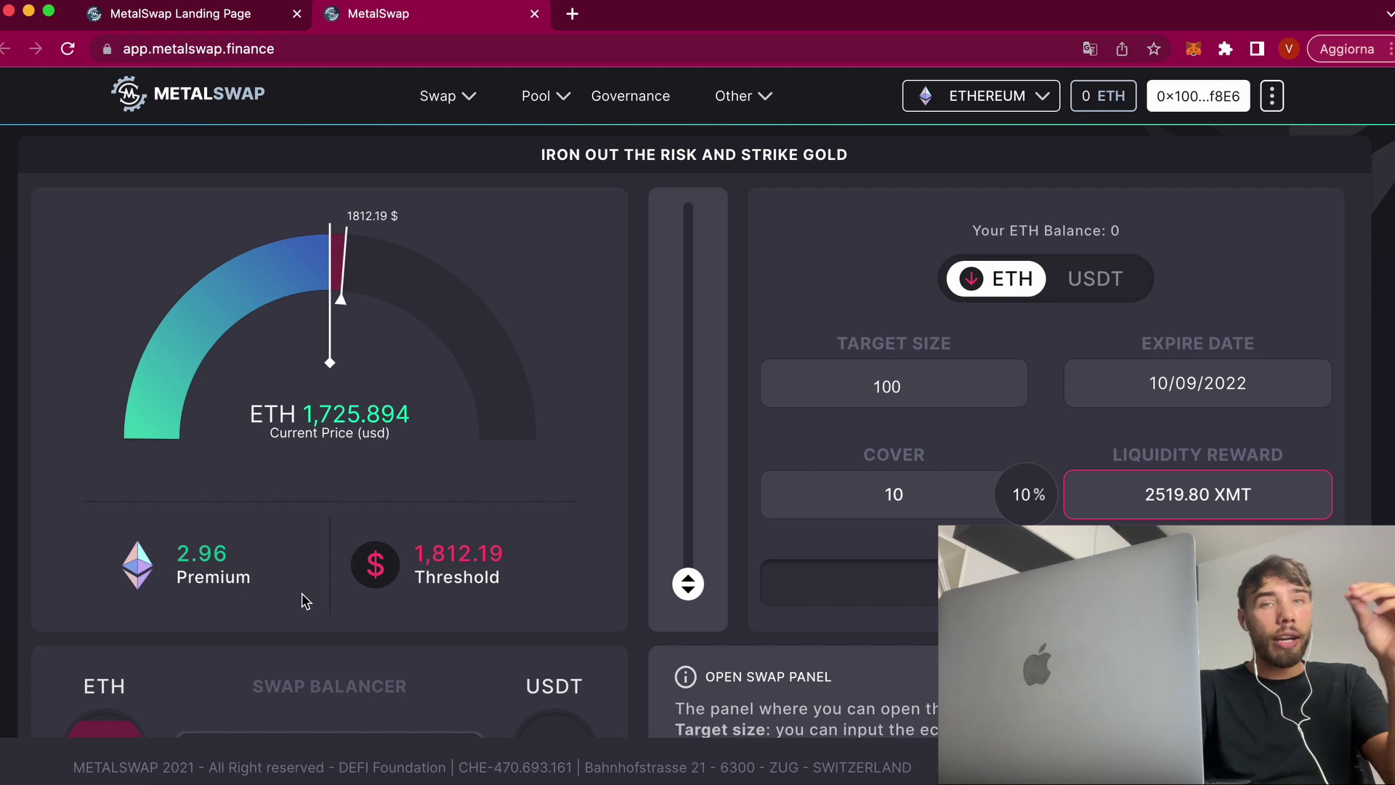
{"action": "left_click_drag", "start_coordinate": [246, 586], "coordinate": [169, 543]}
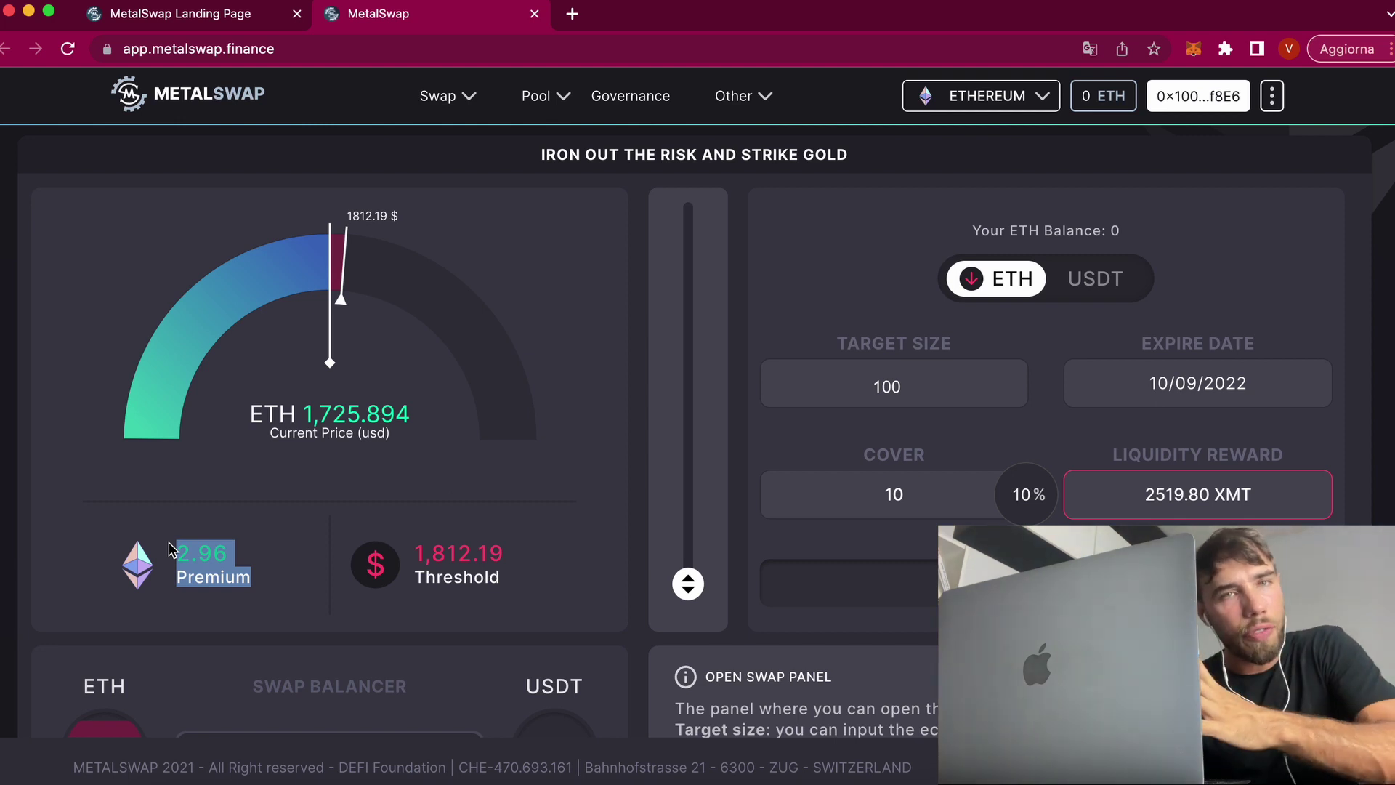
{"action": "left_click", "coordinate": [217, 541]}
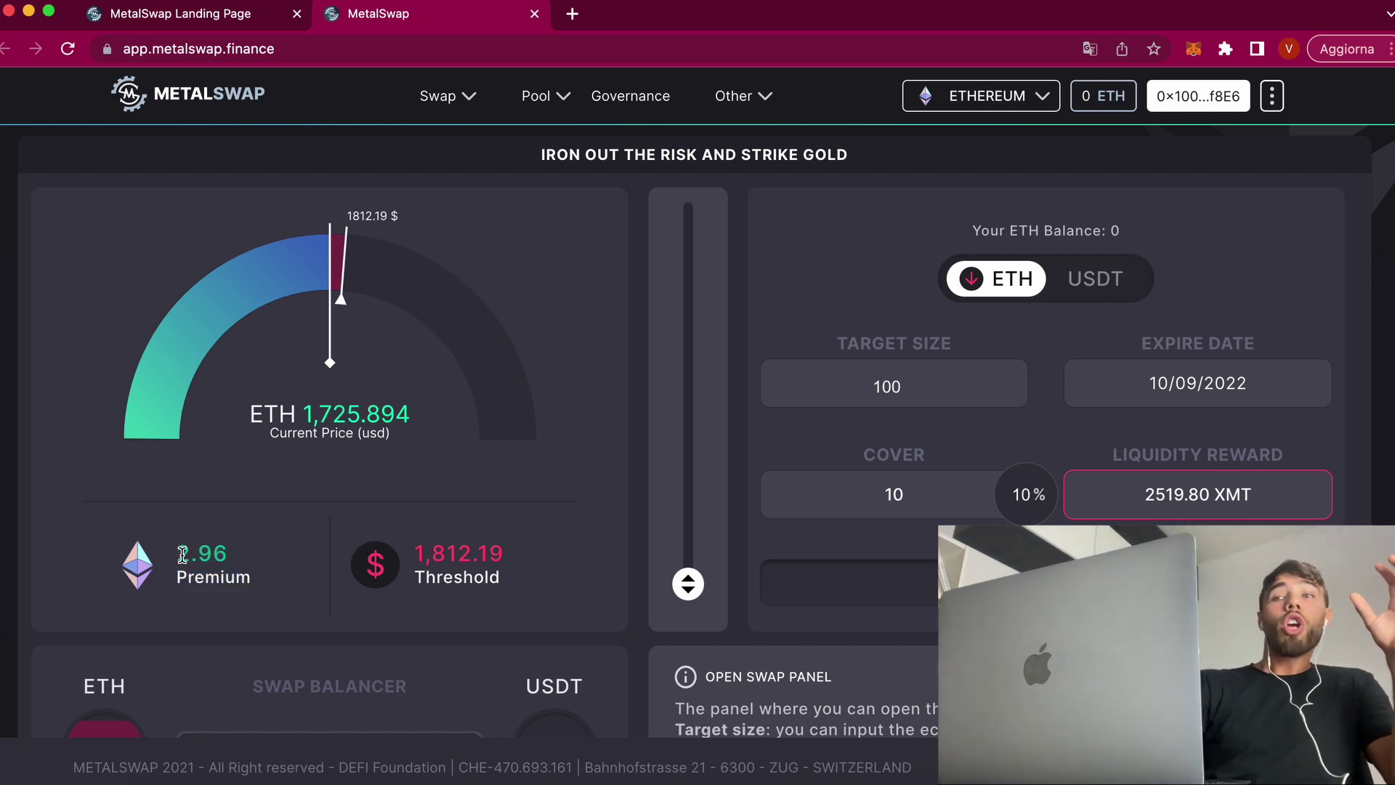
{"action": "left_click", "coordinate": [936, 378]}
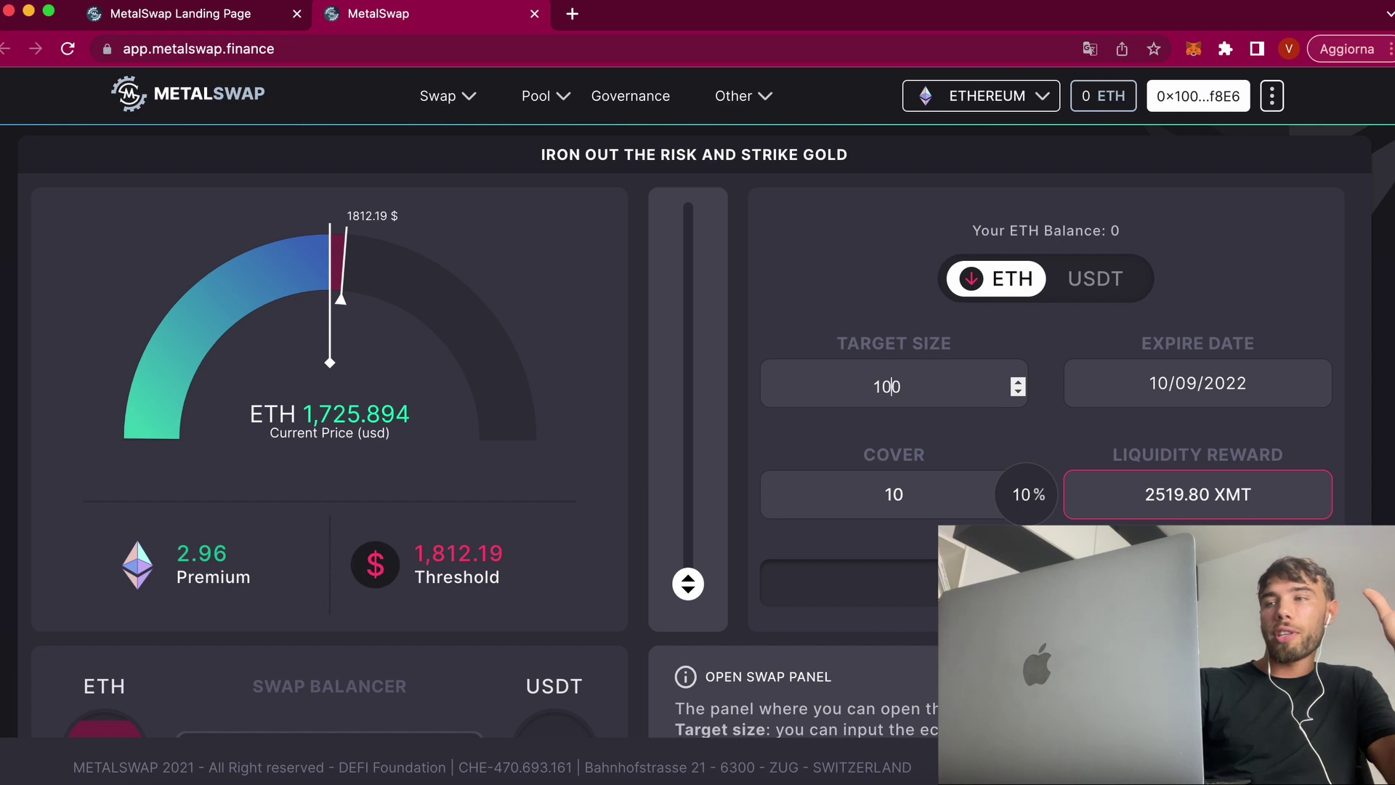
{"action": "key", "text": "BackSpace"}
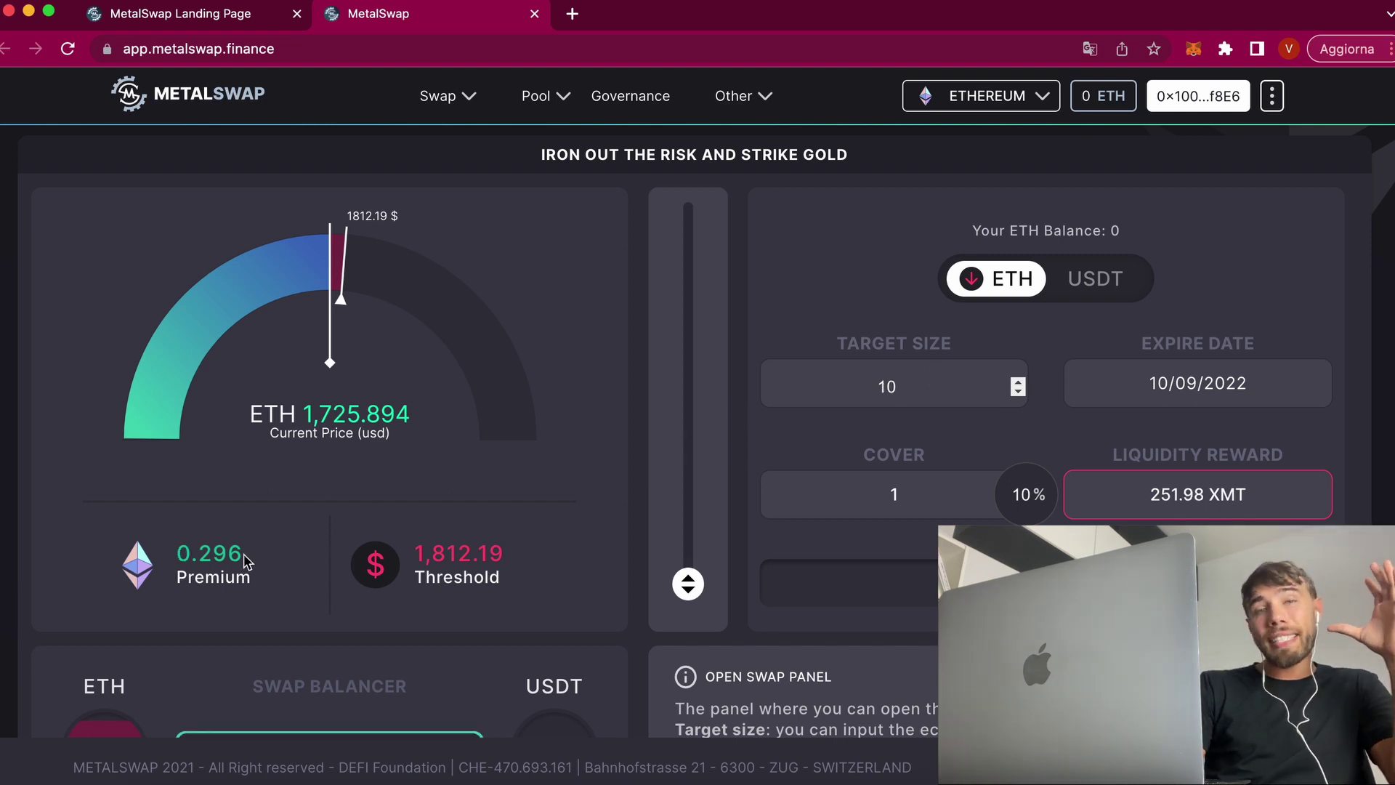
Switch to Calculator, compute 0,296 × 1725 for the premium's dollar value, and return to the swap page
{"action": "left_click", "coordinate": [722, 783]}
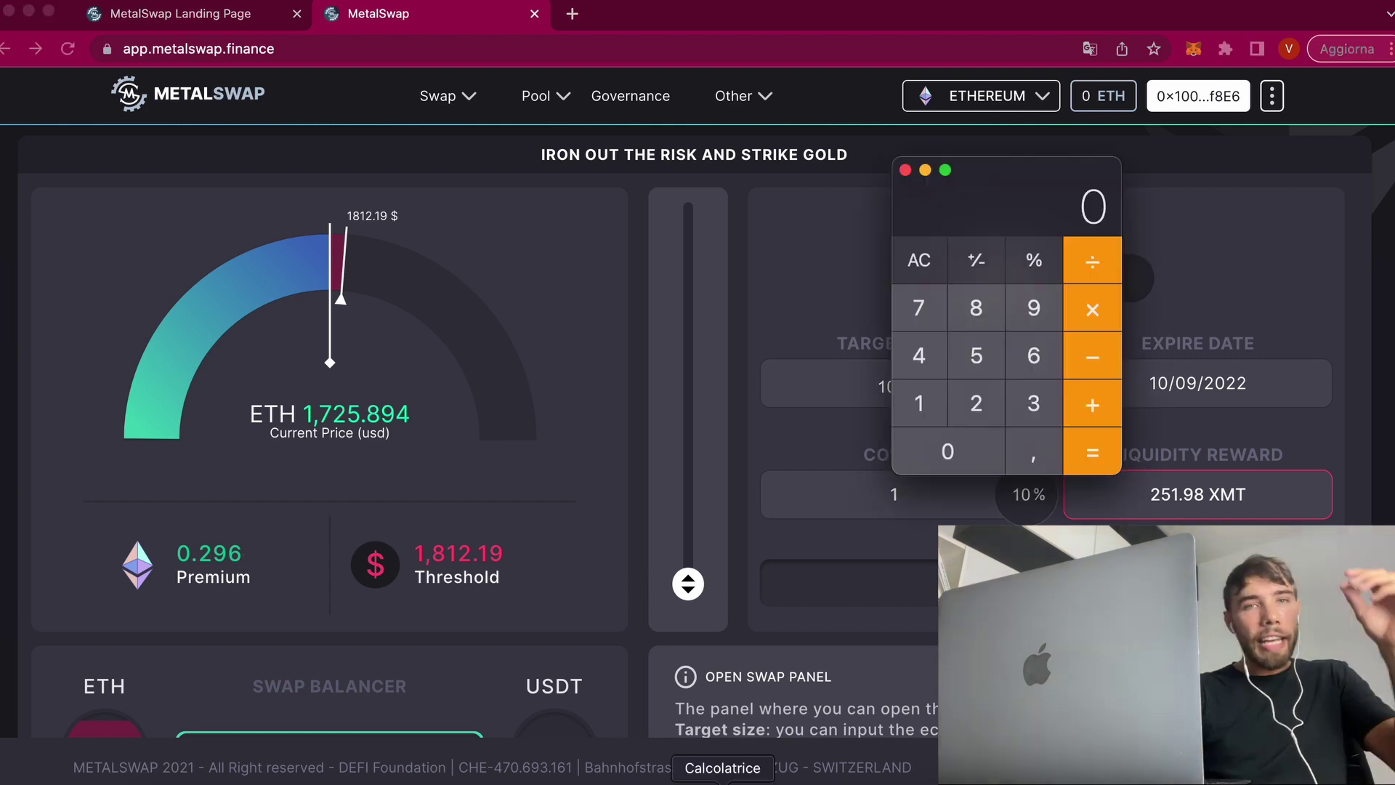
{"action": "type", "text": "0,29"}
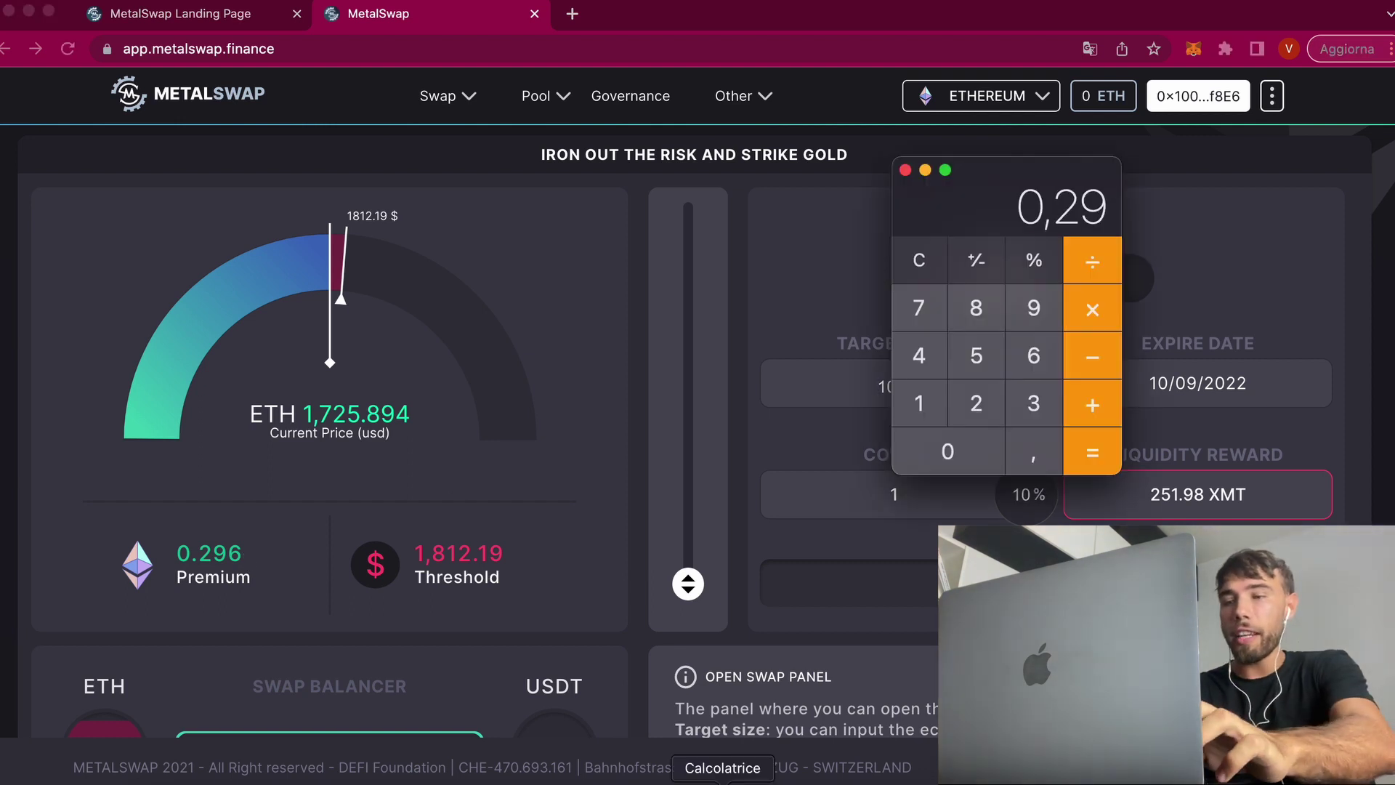
{"action": "type", "text": "6*1725="}
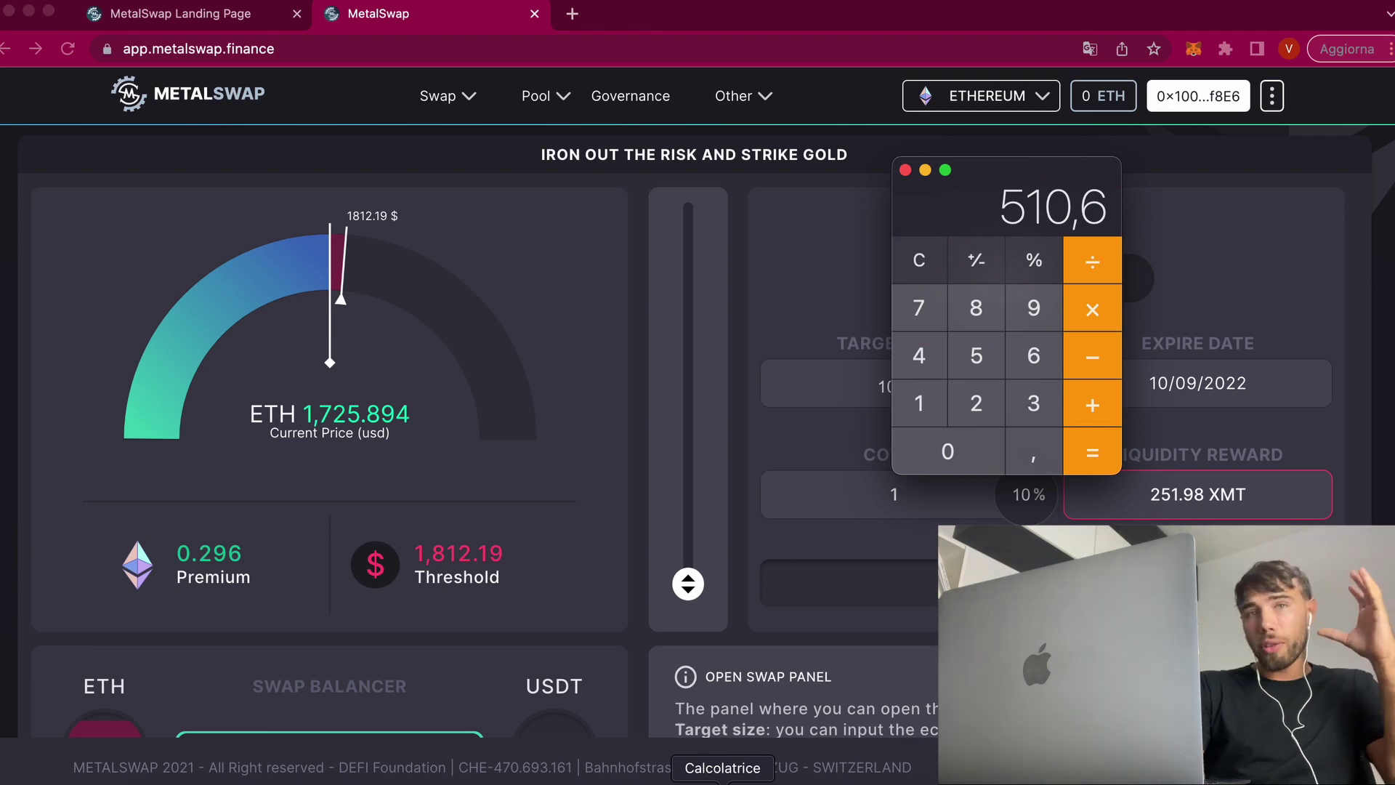
{"action": "left_click", "coordinate": [901, 388]}
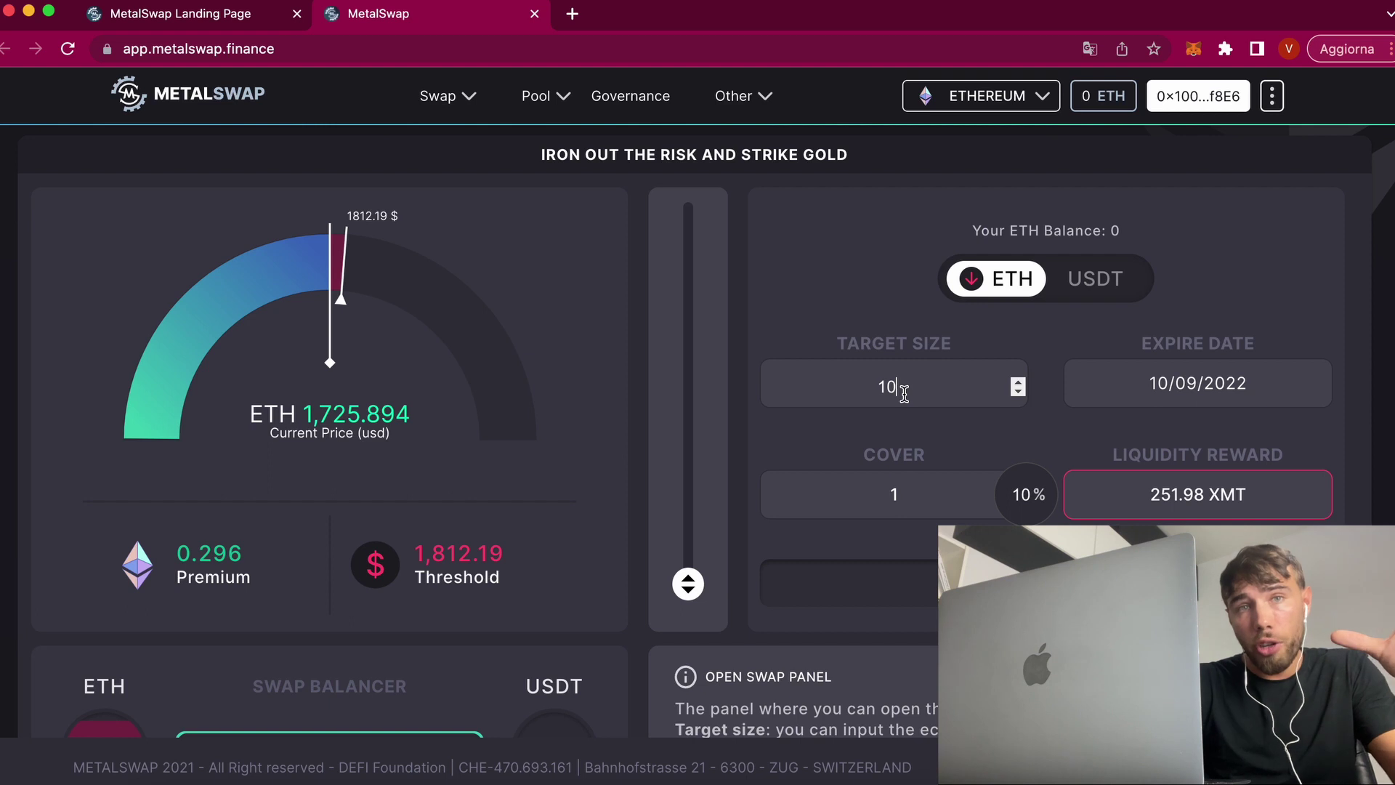
Switch to Calculator, compute 500 ÷ 17250 × 100 for the premium's percentage, and return to the swap page
{"action": "left_click", "coordinate": [712, 781]}
{"action": "type", "text": "500"}
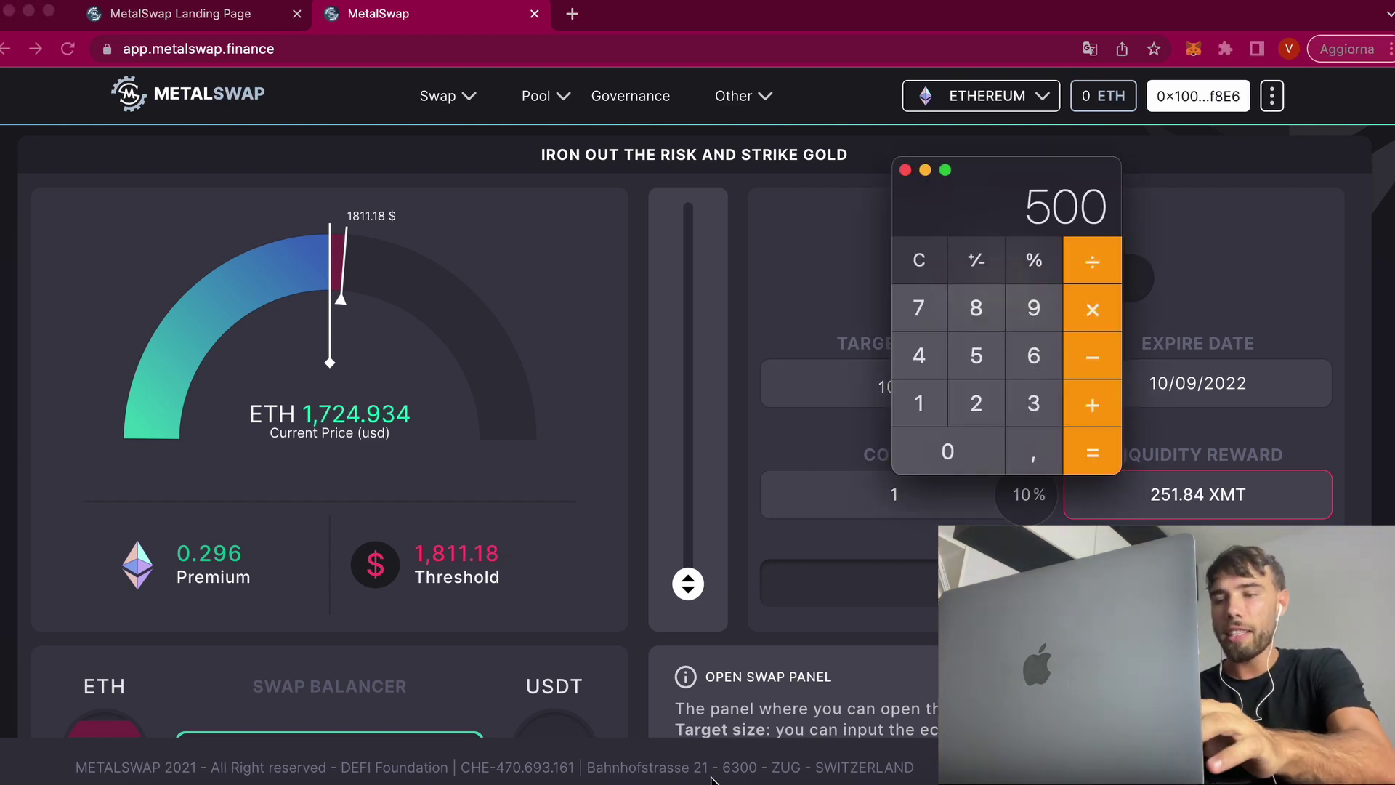
{"action": "type", "text": "/17250"}
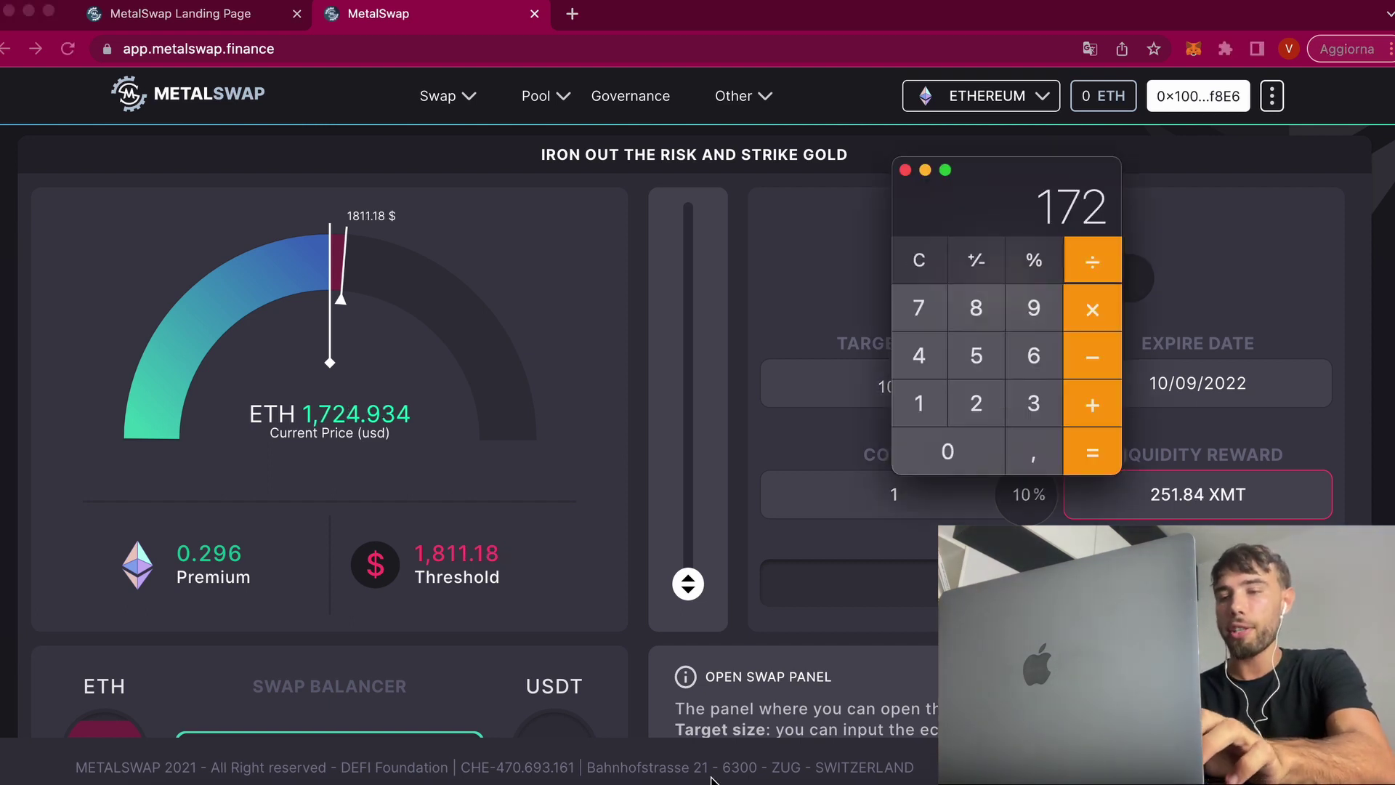
{"action": "key", "text": "Return"}
{"action": "type", "text": "*100"}
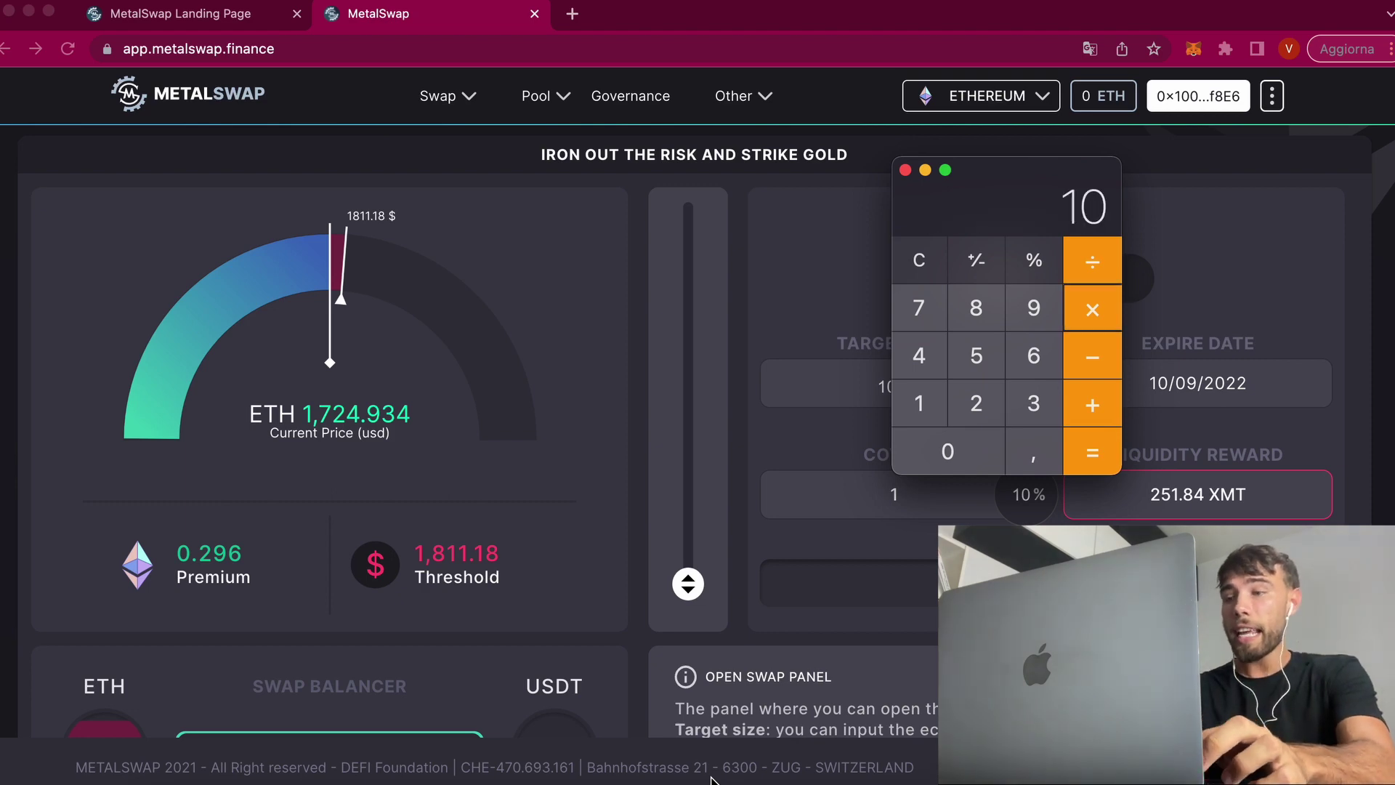
{"action": "key", "text": "Return"}
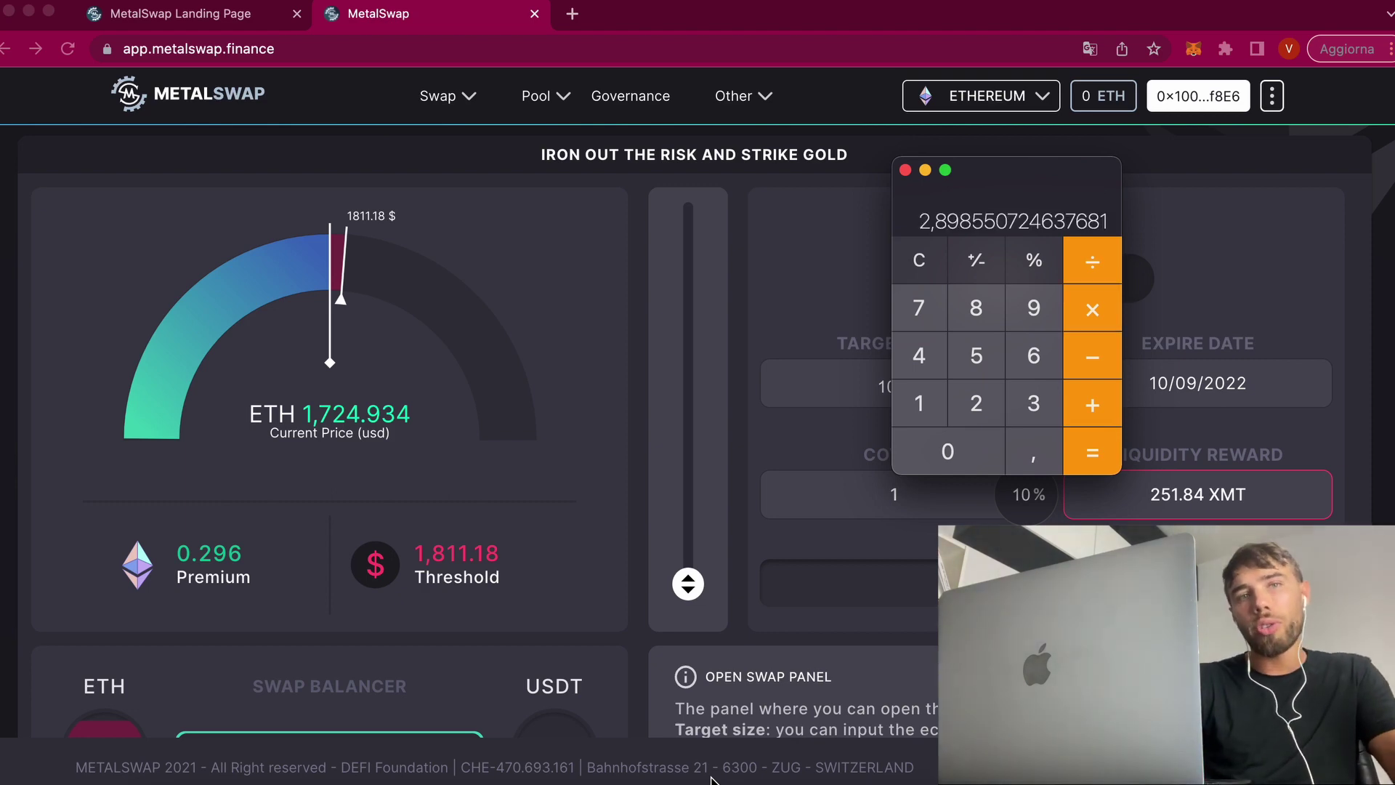
{"action": "left_click", "coordinate": [752, 385]}
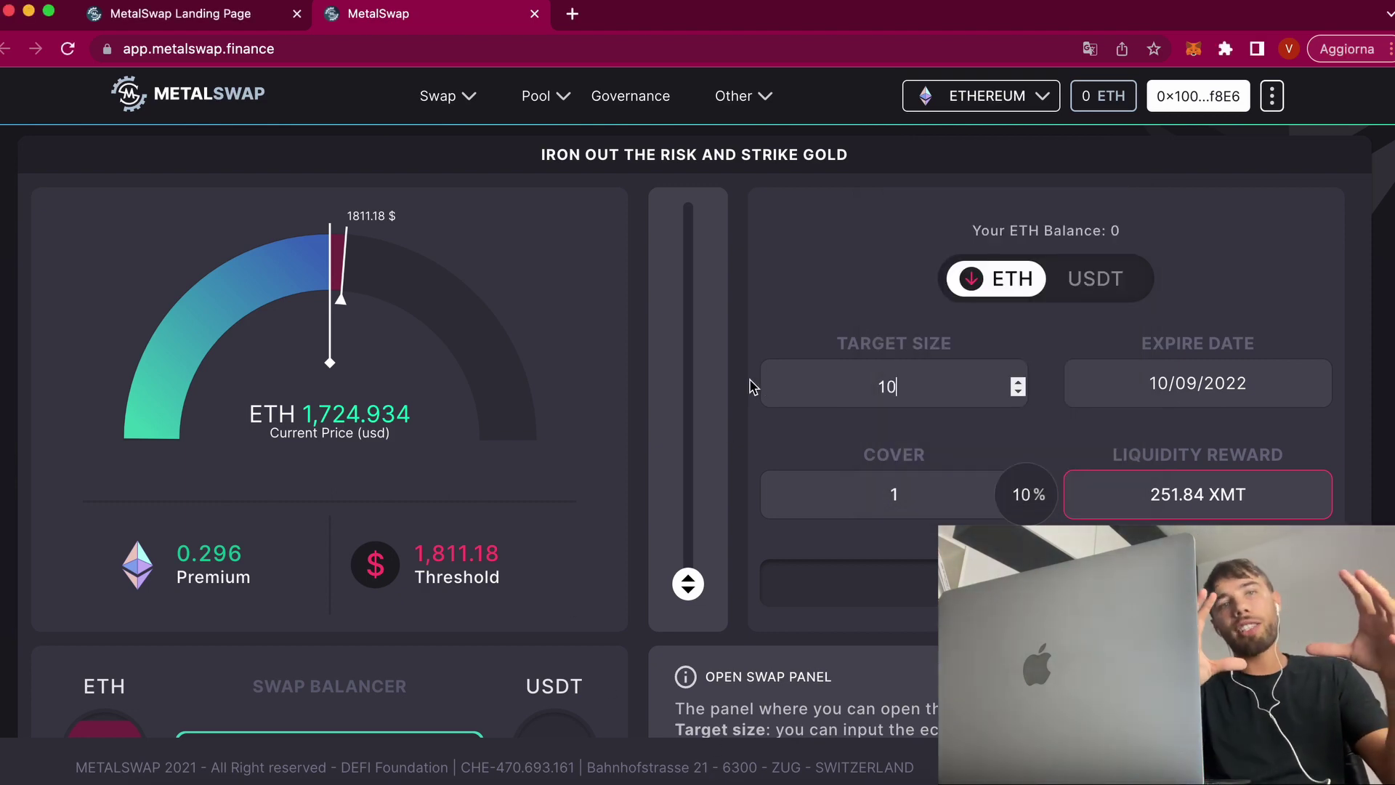
Switch to the Excel pros and cons sheet and make the hidden text Costi in E3 black
{"action": "key", "text": "super+Tab"}
{"action": "left_click", "coordinate": [747, 358]}
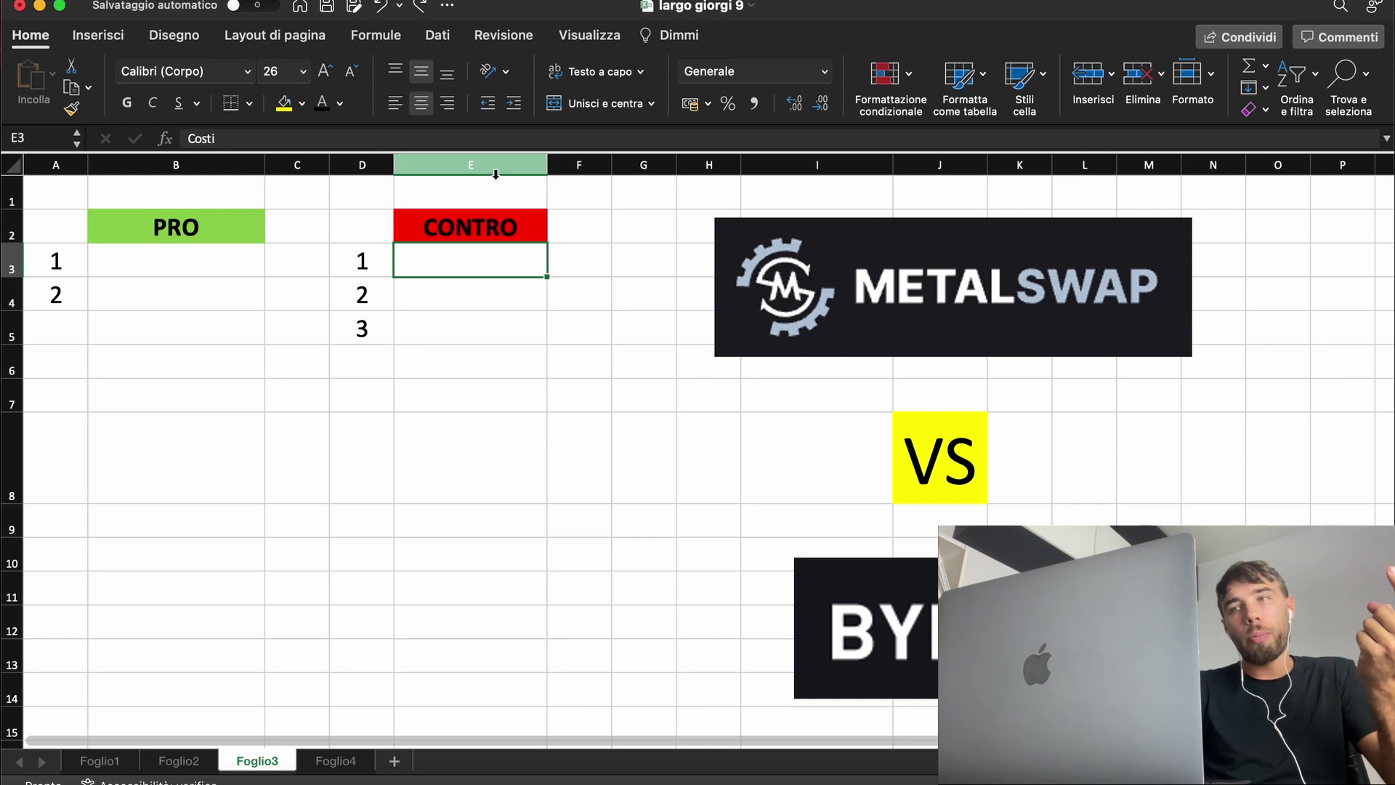
{"action": "key", "text": "super+y"}
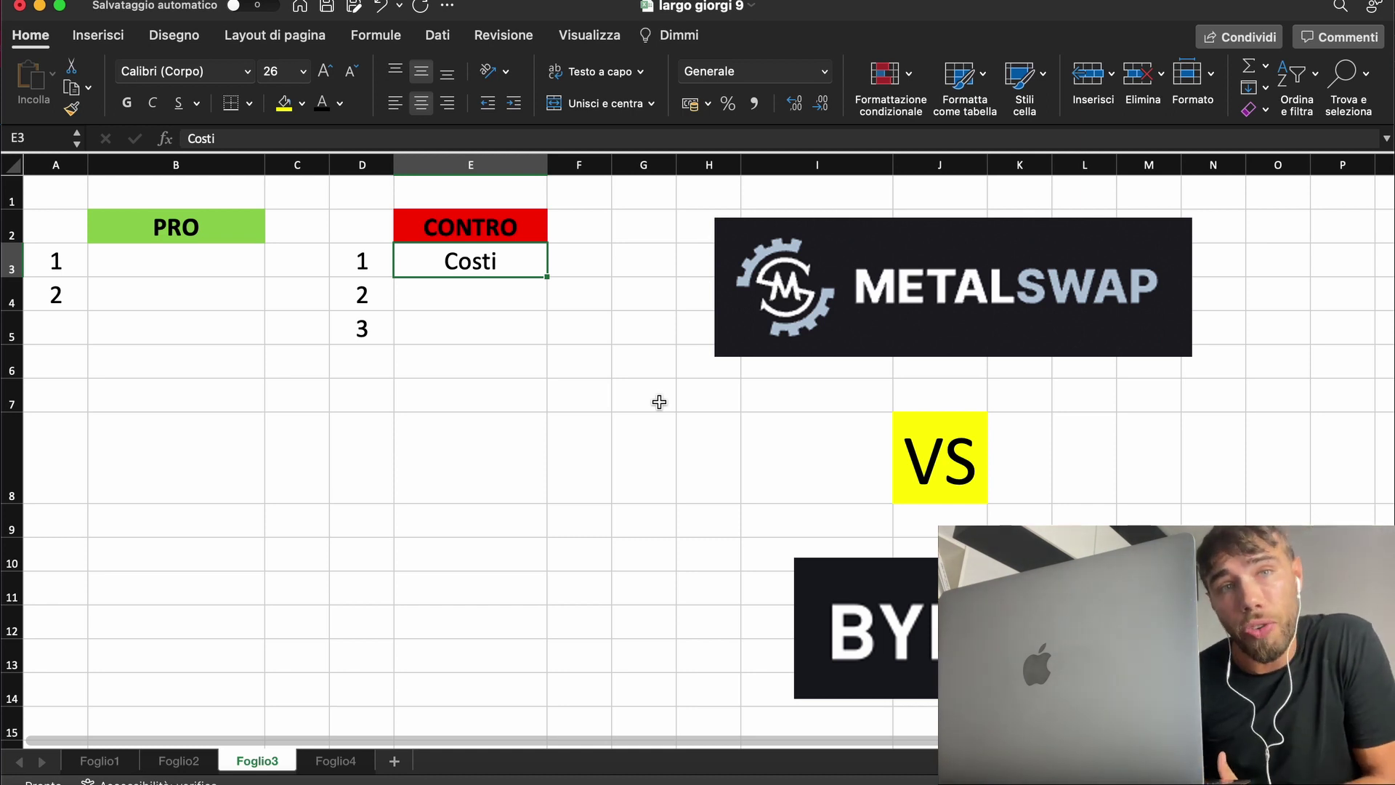
Apply the black font colour to the hidden PRO entries Anonimo in B3 and Decentralizzato in B4
{"action": "left_click", "coordinate": [202, 258]}
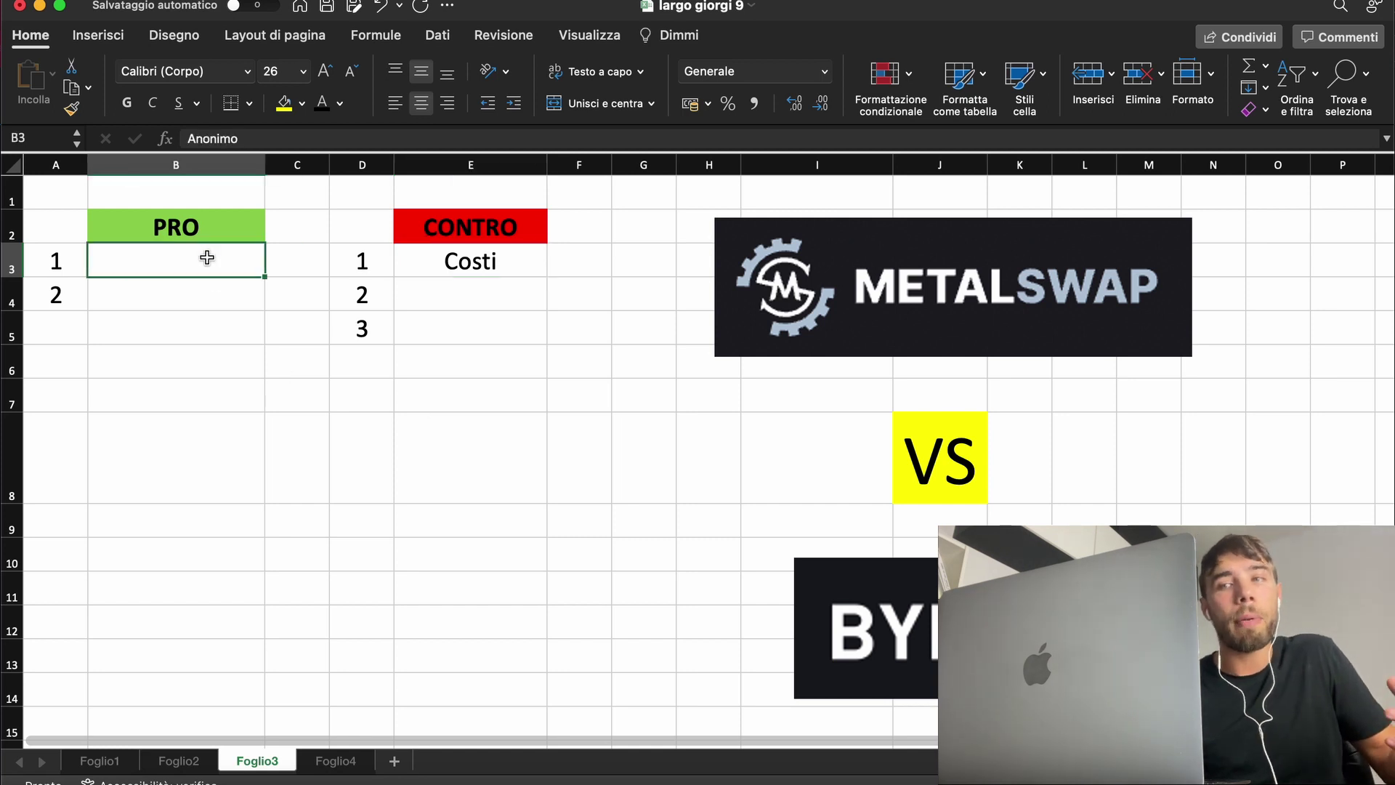
{"action": "left_click", "coordinate": [322, 103]}
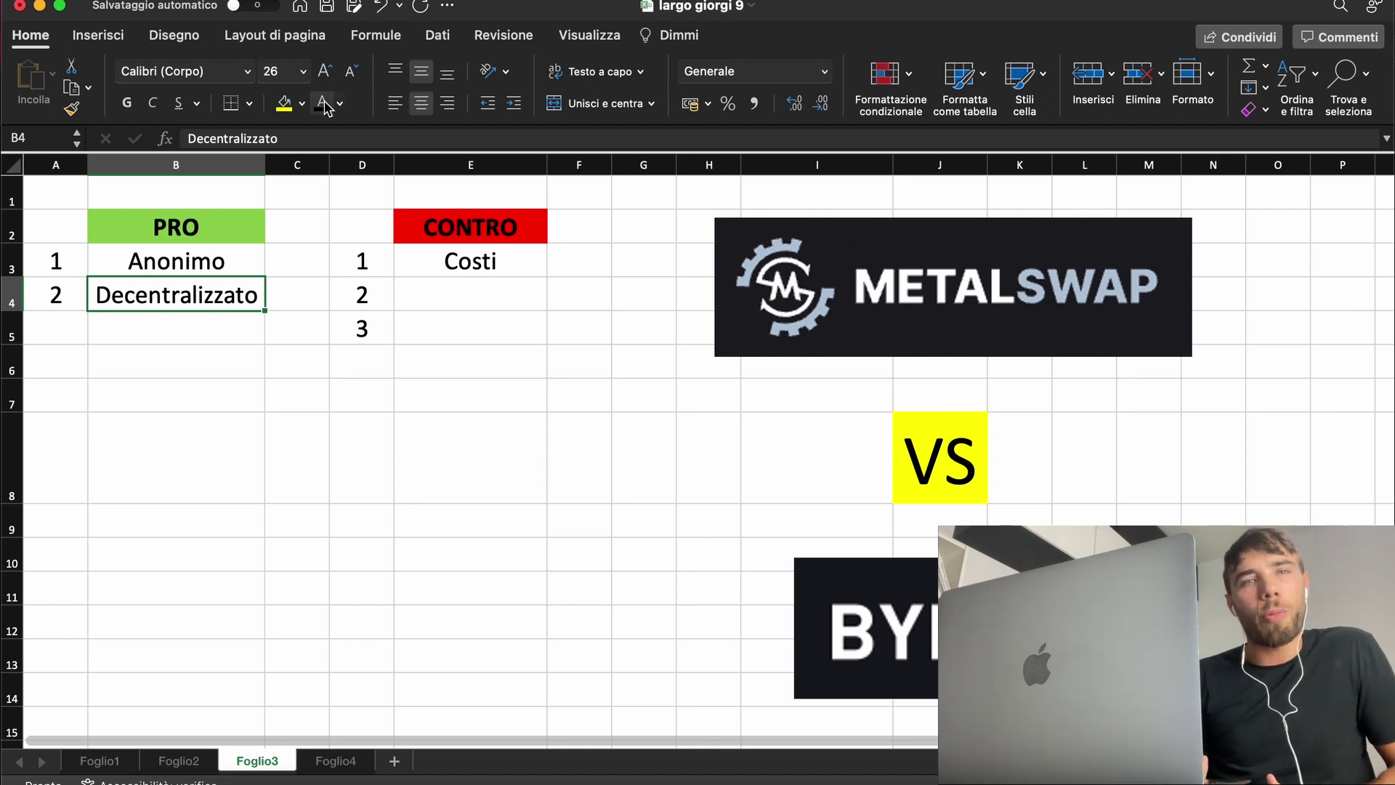
{"action": "key", "text": "Up"}
{"action": "key", "text": "Up"}
{"action": "key", "text": "Down"}
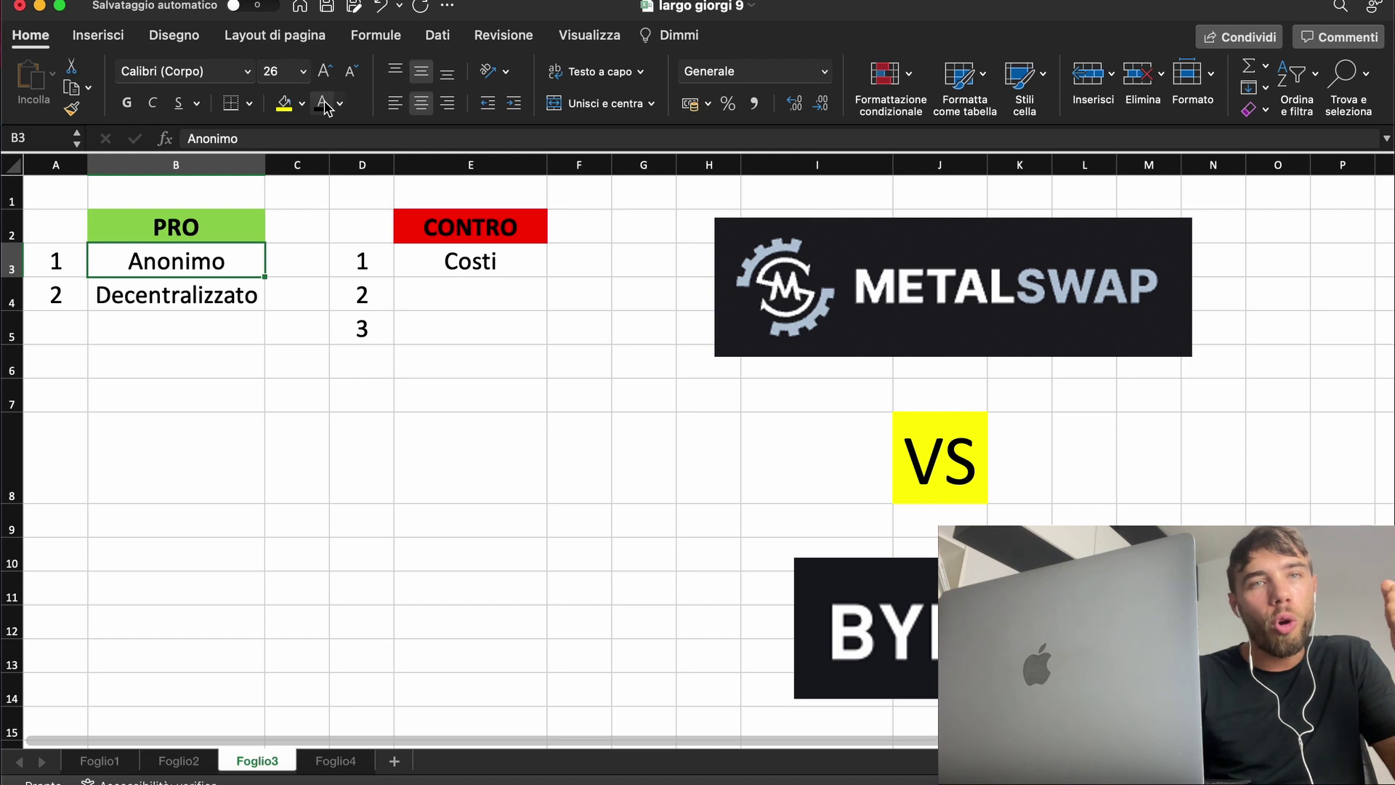
Switch to Foglio4 and examine Bybit's funding rates, their average in D3 and the 14-day funding cost in I6
{"action": "key", "text": "Down"}
{"action": "key", "text": "Up"}
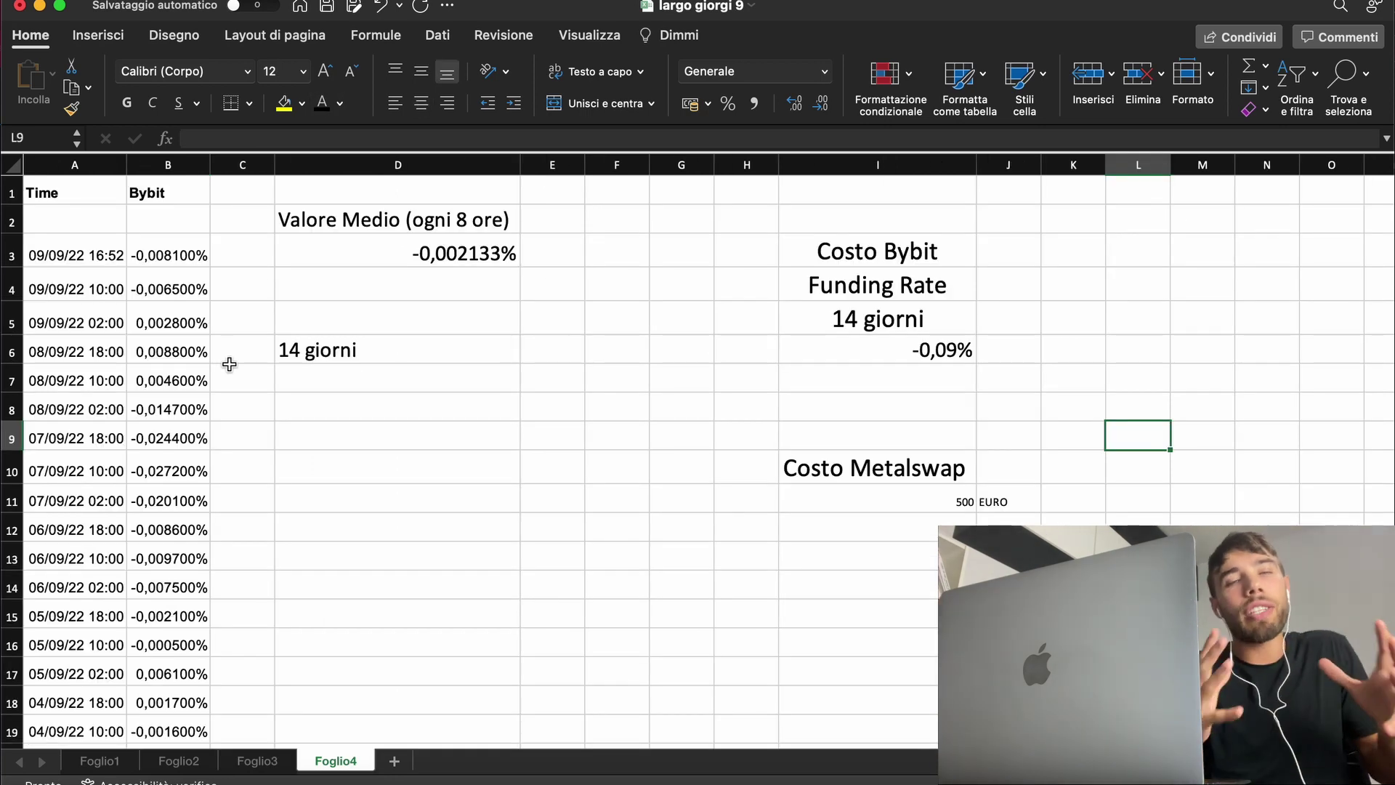
{"action": "left_click", "coordinate": [179, 341]}
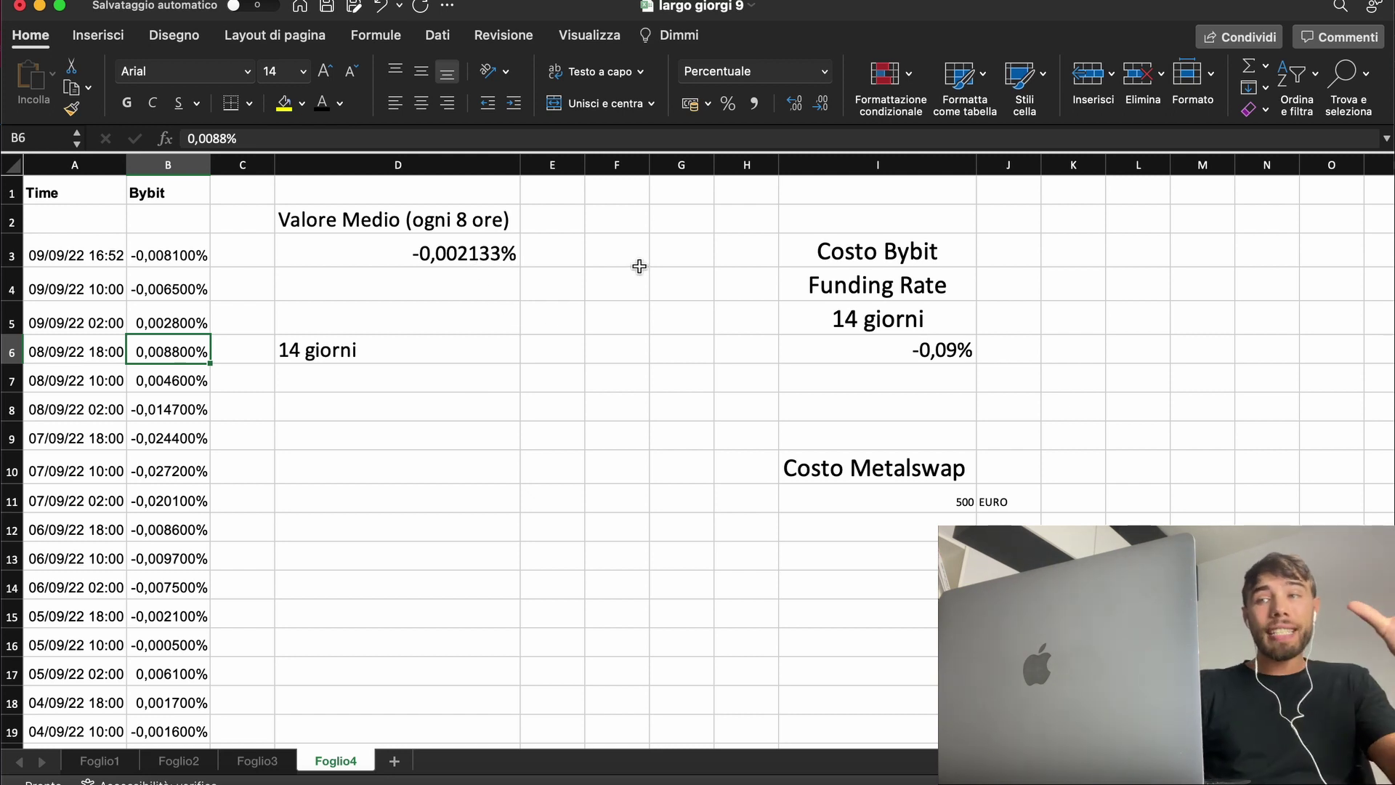
{"action": "left_click", "coordinate": [483, 260]}
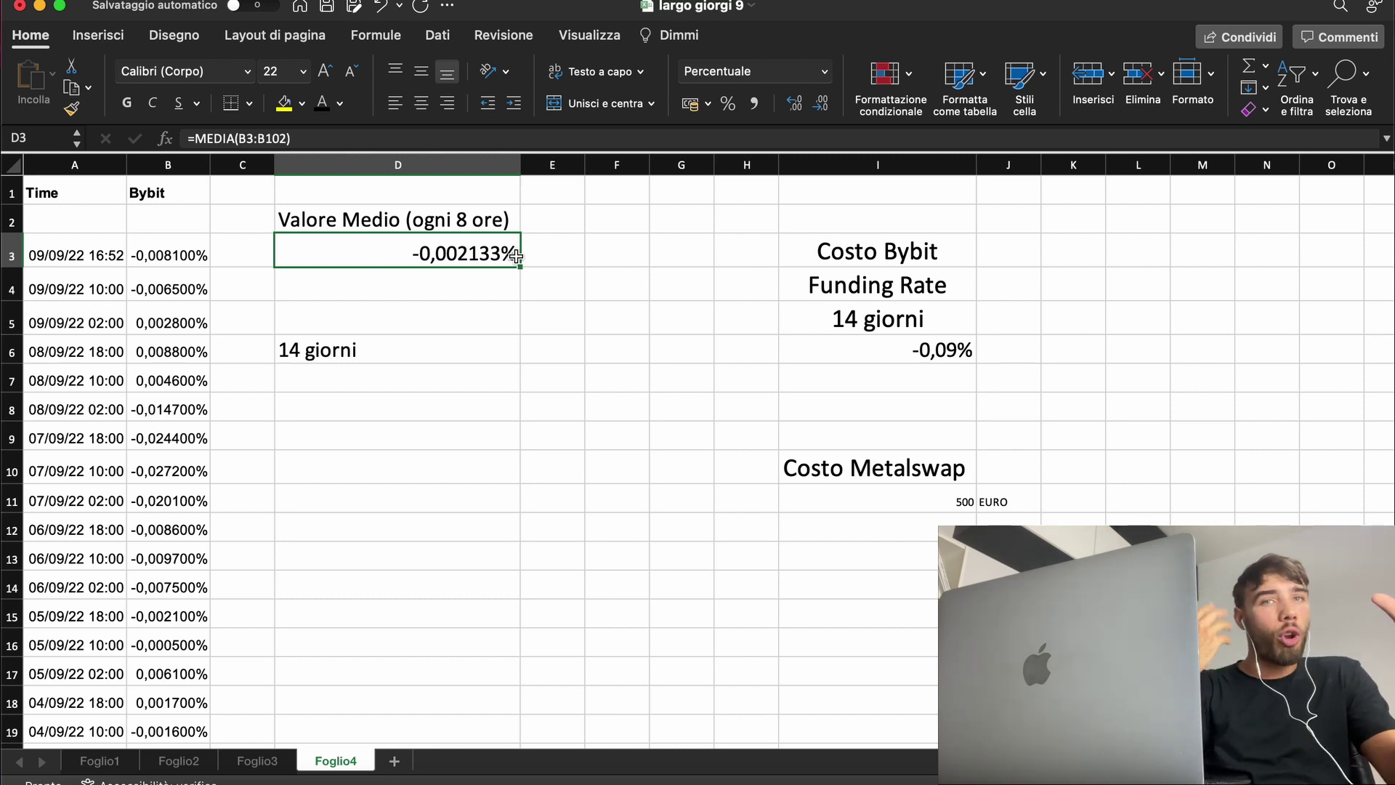
{"action": "key", "text": "Return"}
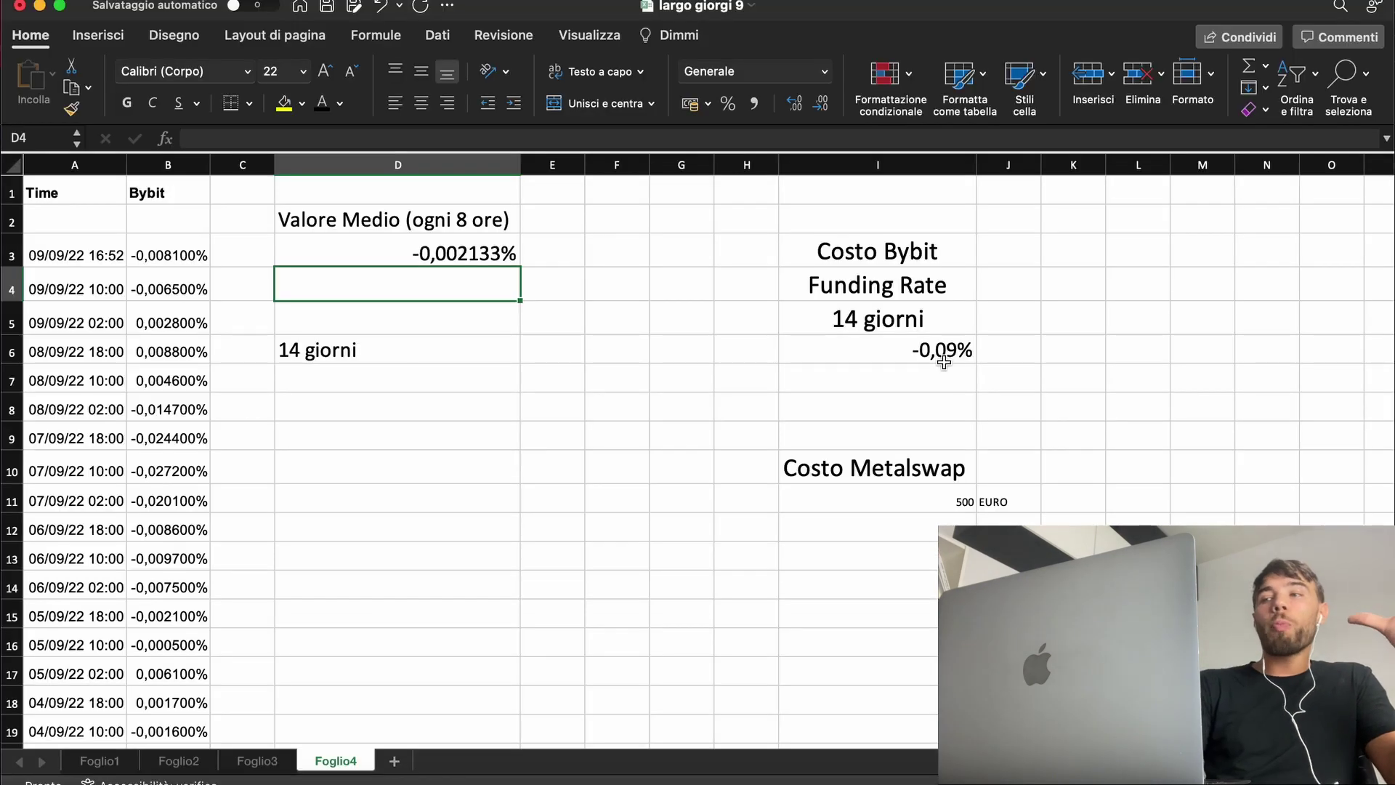
{"action": "left_click", "coordinate": [941, 346]}
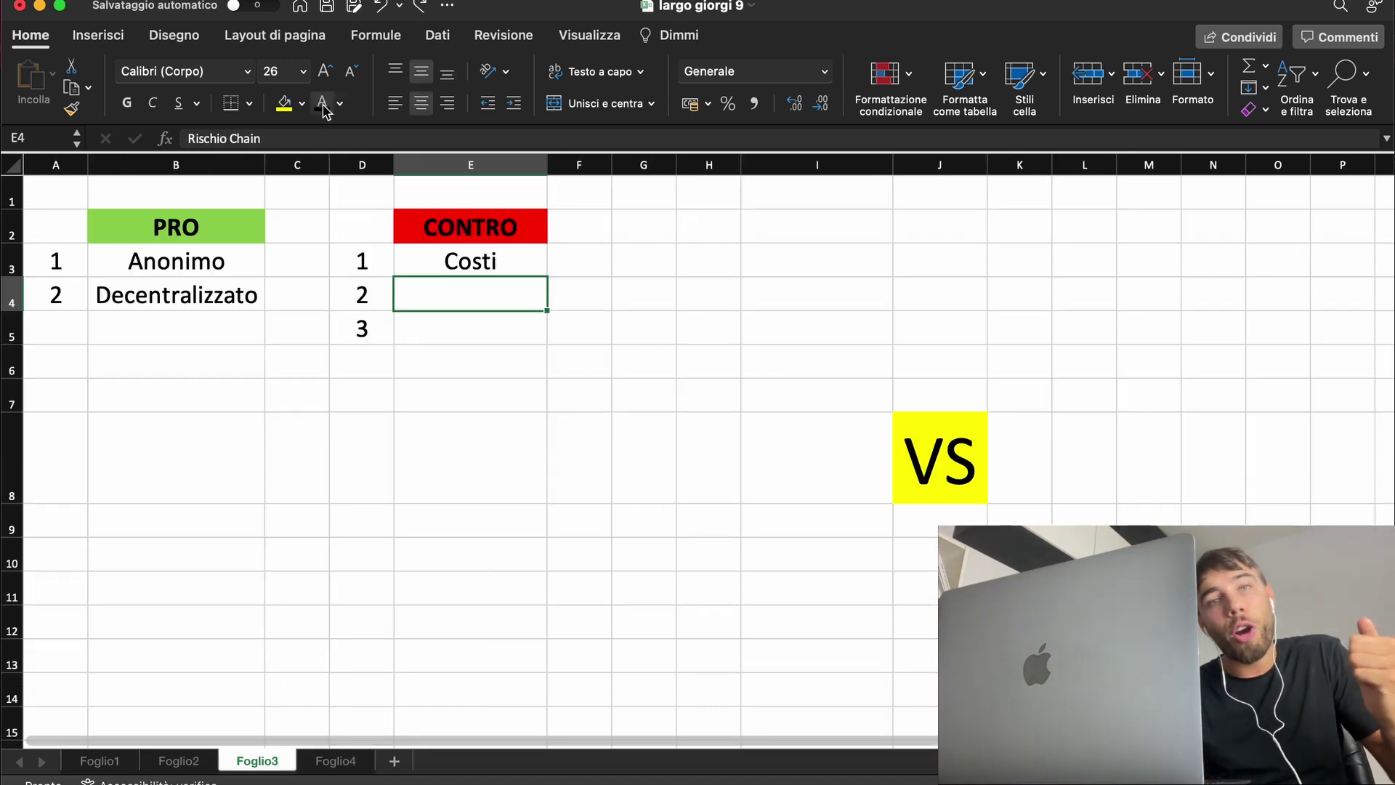
Return to Foglio3 and apply the black font colour to the hidden CONTRO entries Rischio Chain in E4 and Premium in E5
{"action": "left_click", "coordinate": [322, 104]}
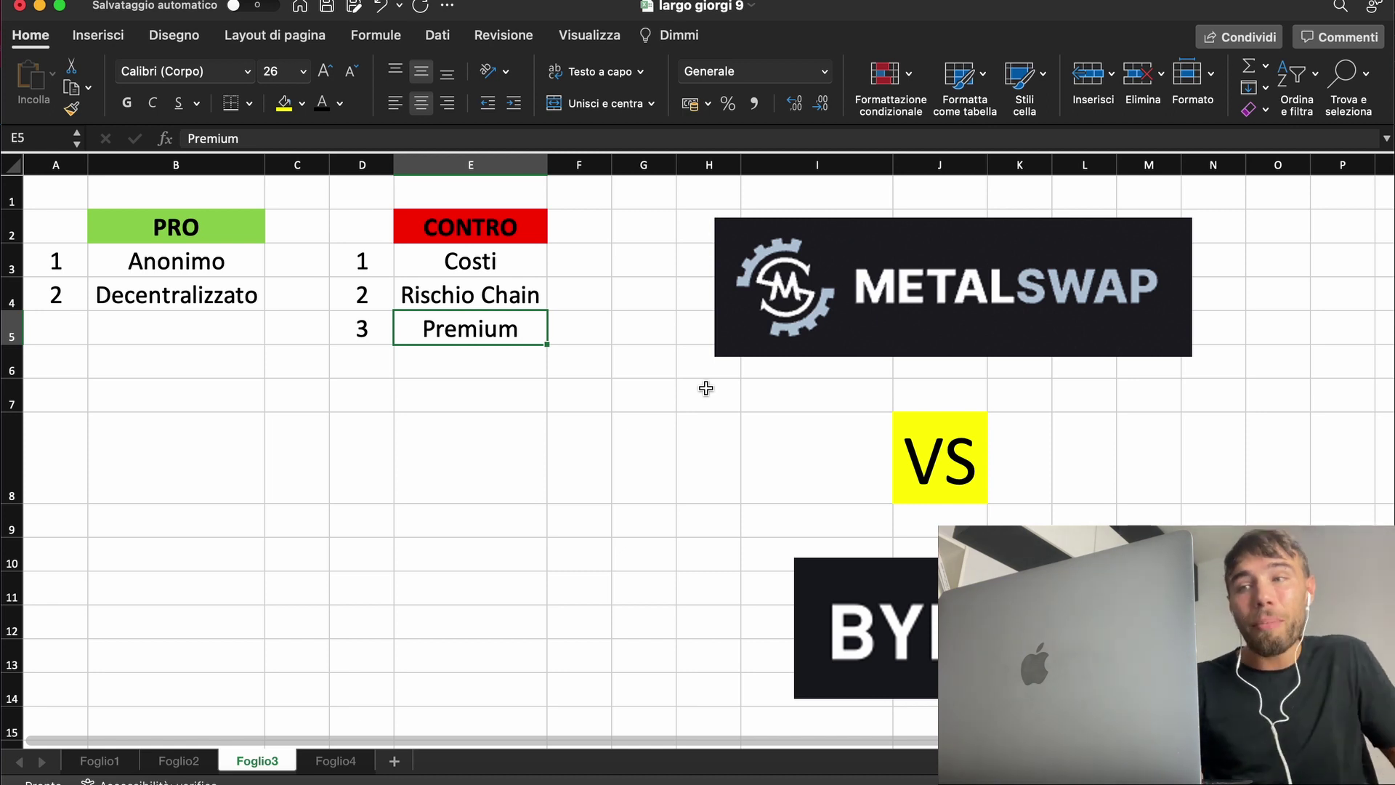
{"action": "key", "text": "Left"}
{"action": "key", "text": "Right"}
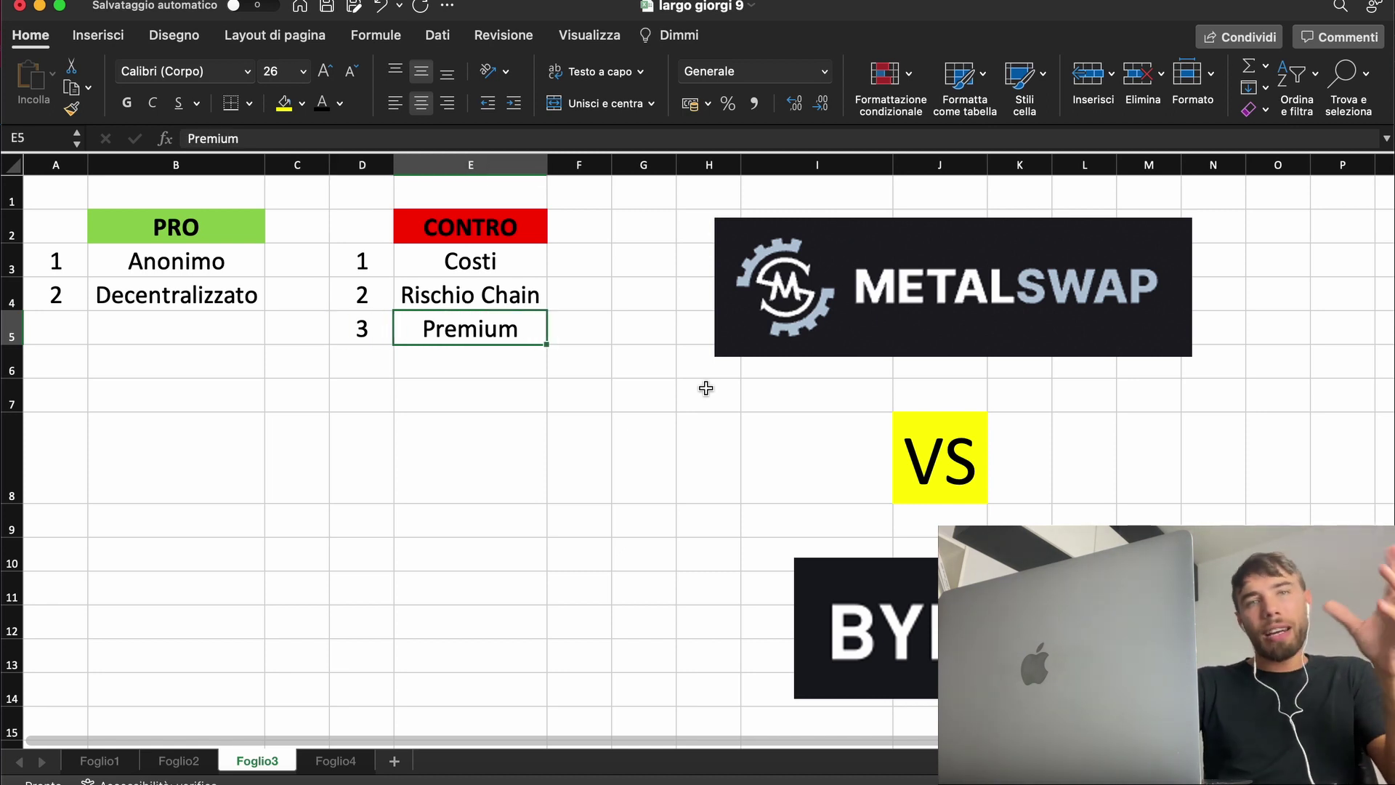
{"action": "key", "text": "Left"}
{"action": "key", "text": "Up"}
{"action": "key", "text": "Up"}
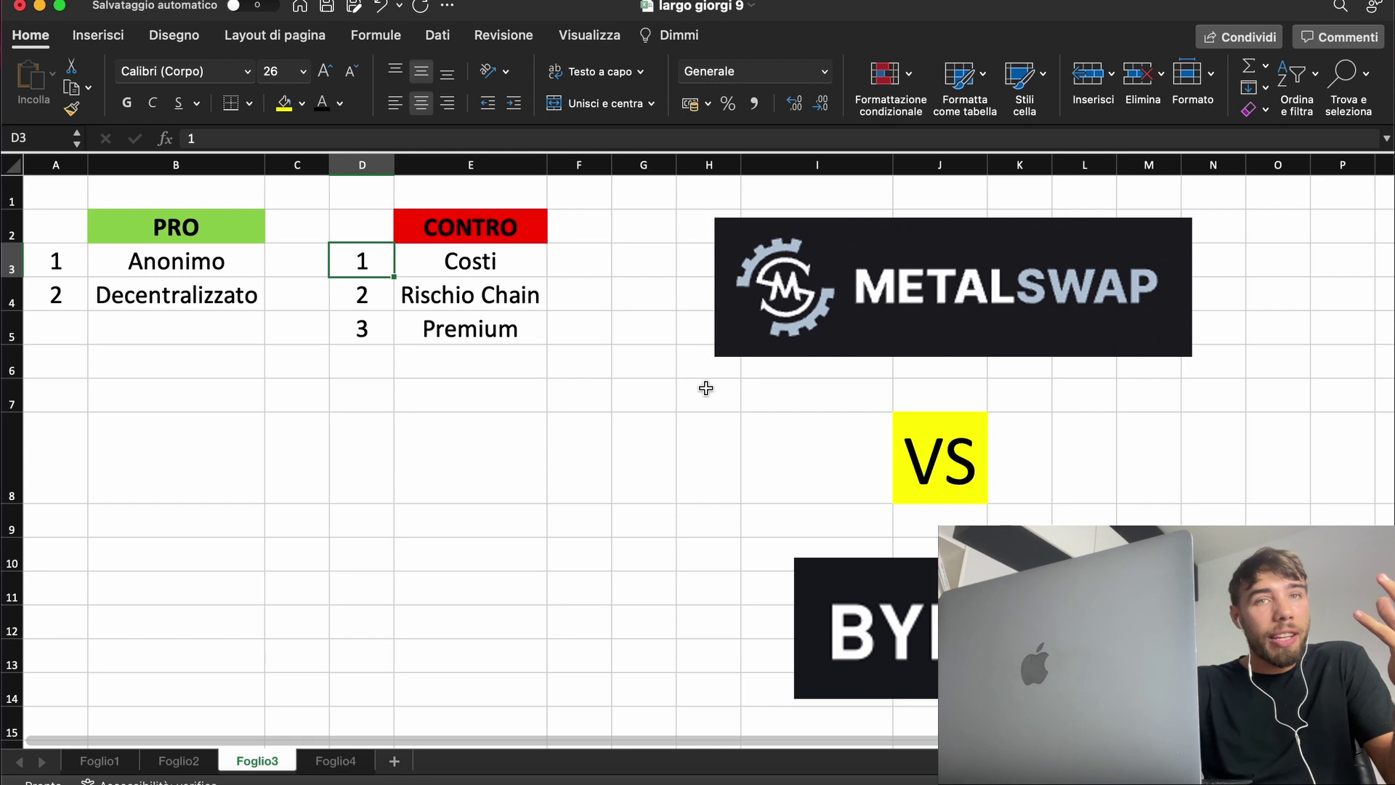
{"action": "key", "text": "Right"}
{"action": "key", "text": "Down"}
{"action": "key", "text": "Down"}
Switch to the MetalSwap swap page in the browser to review the premium and threshold of the 10 ETH swap
{"action": "left_click", "coordinate": [302, 782]}
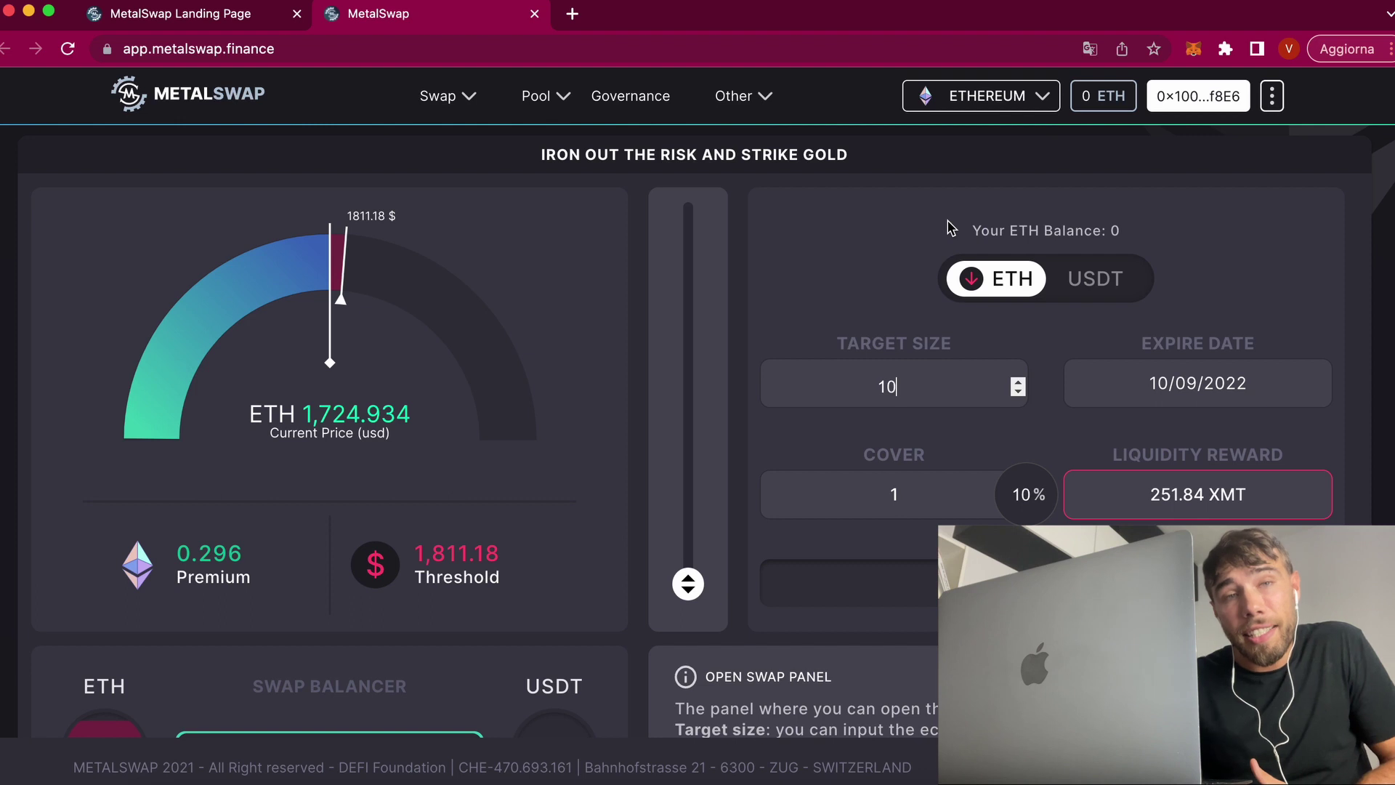
{"action": "scroll", "coordinate": [835, 436], "scroll_direction": "up", "scroll_amount": 1}
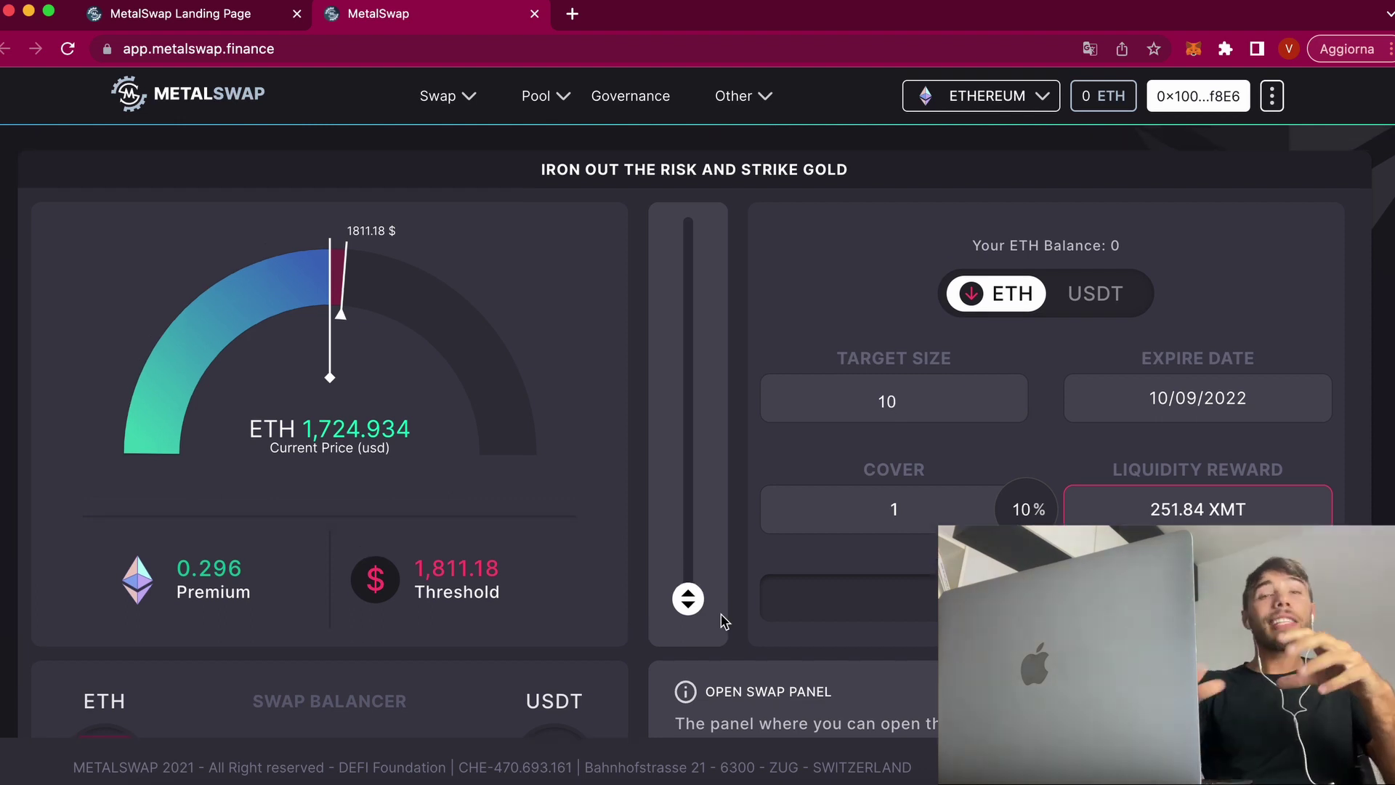